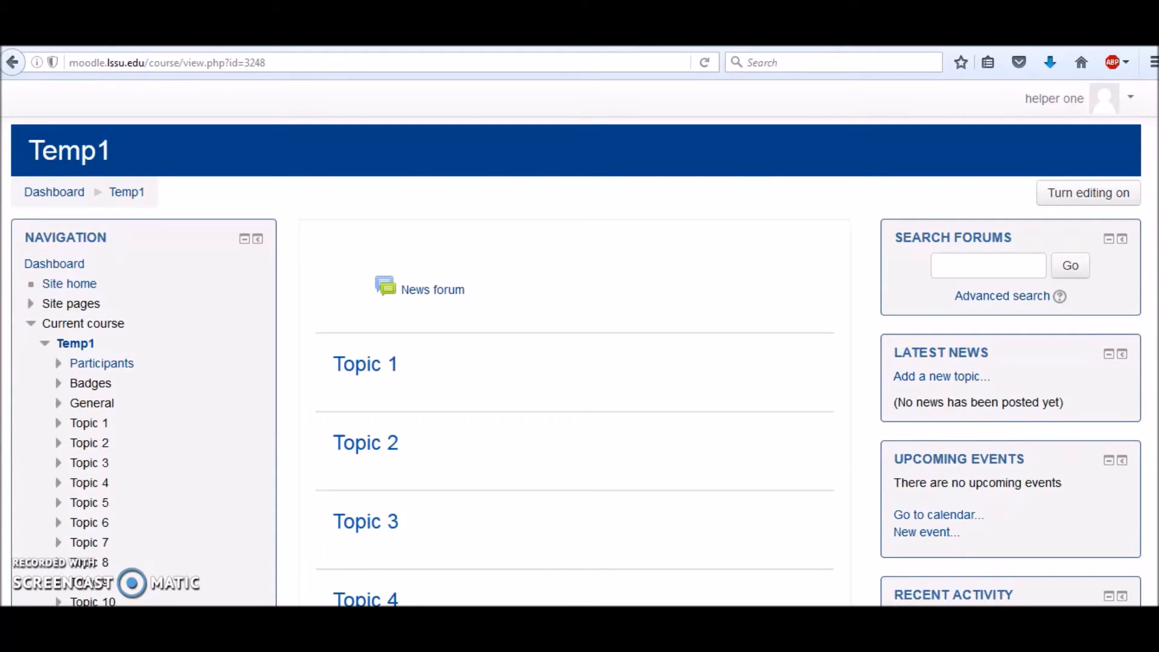
# Open the Gradebook setup page of the Temp1 course by way of its grades.
pyautogui.scroll(-5, 576, 360)
pyautogui.scroll(-2, 577, 361)
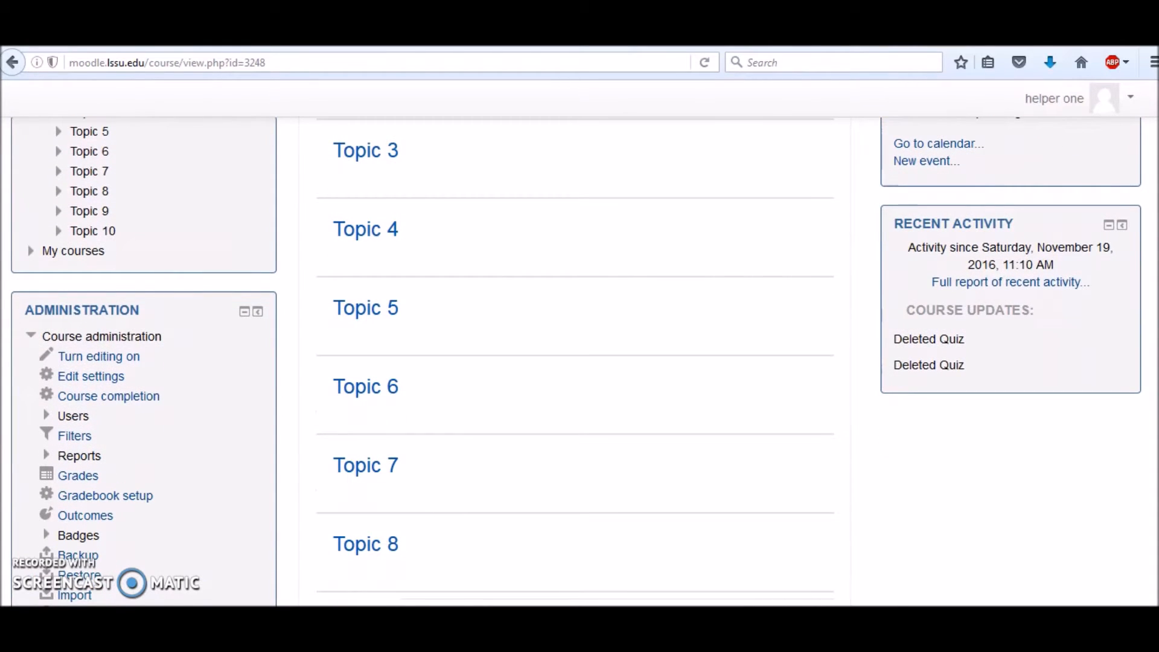
pyautogui.scroll(-2, 576, 361)
pyautogui.scroll(-1, 576, 361)
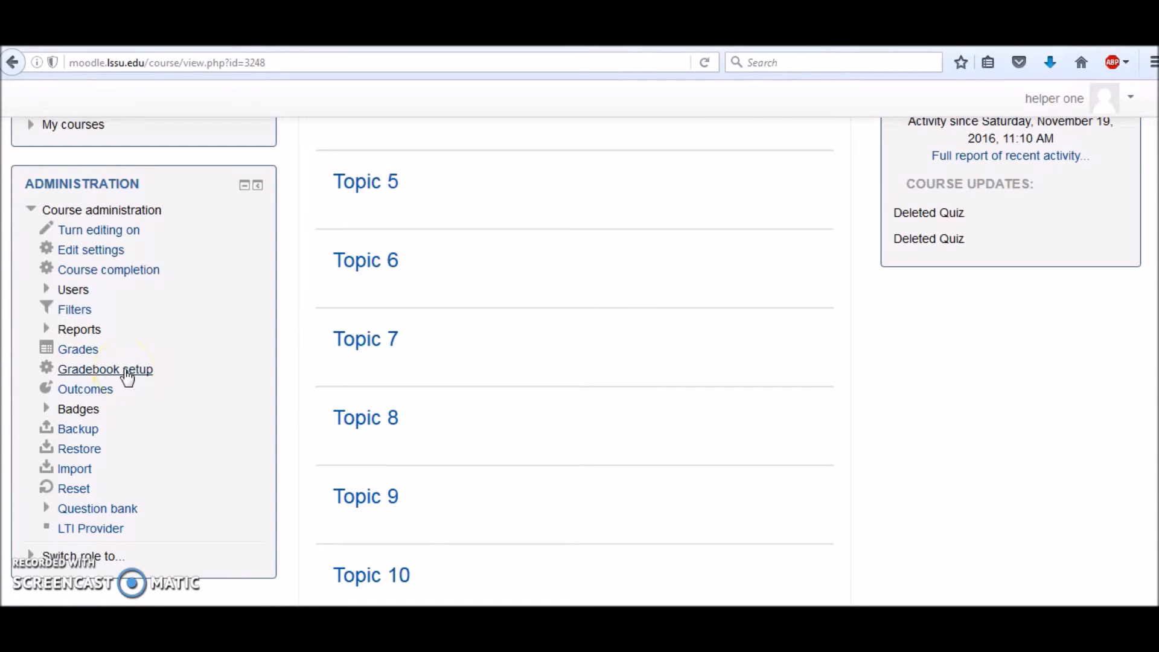
pyautogui.click(95, 356)
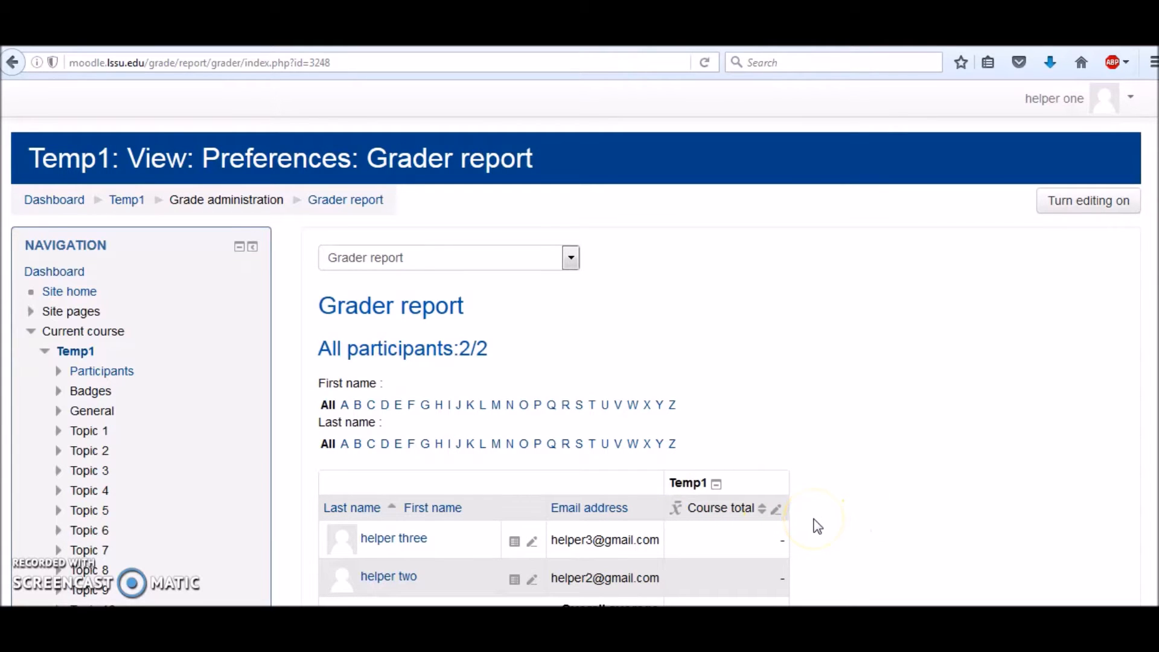
pyautogui.click(569, 264)
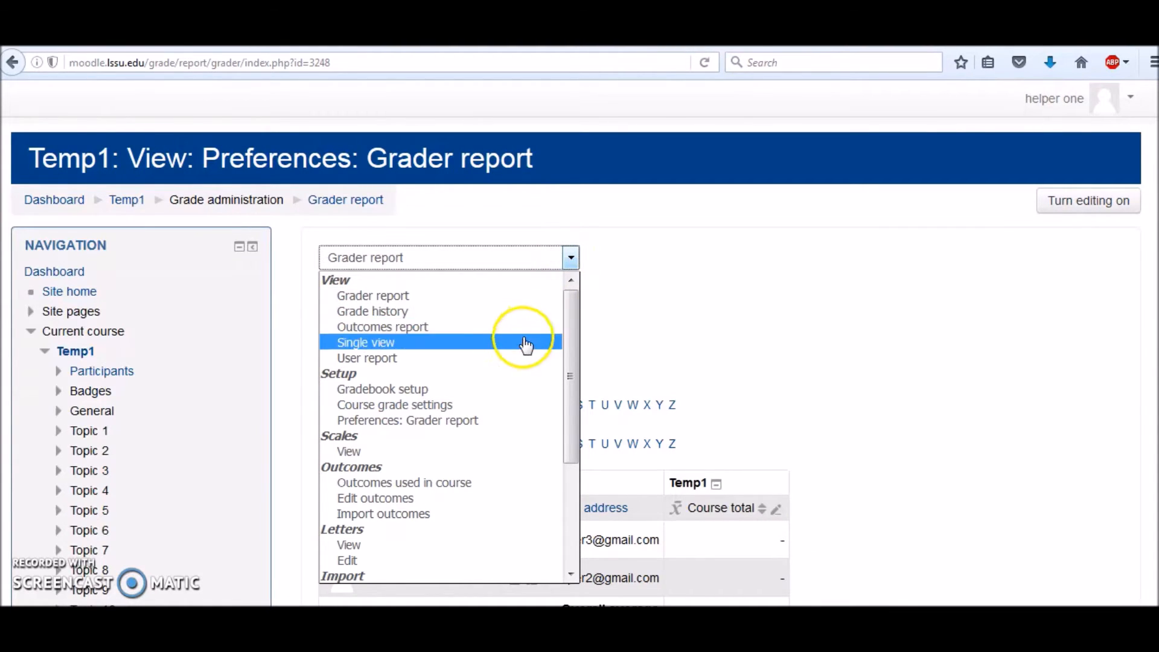
pyautogui.click(478, 391)
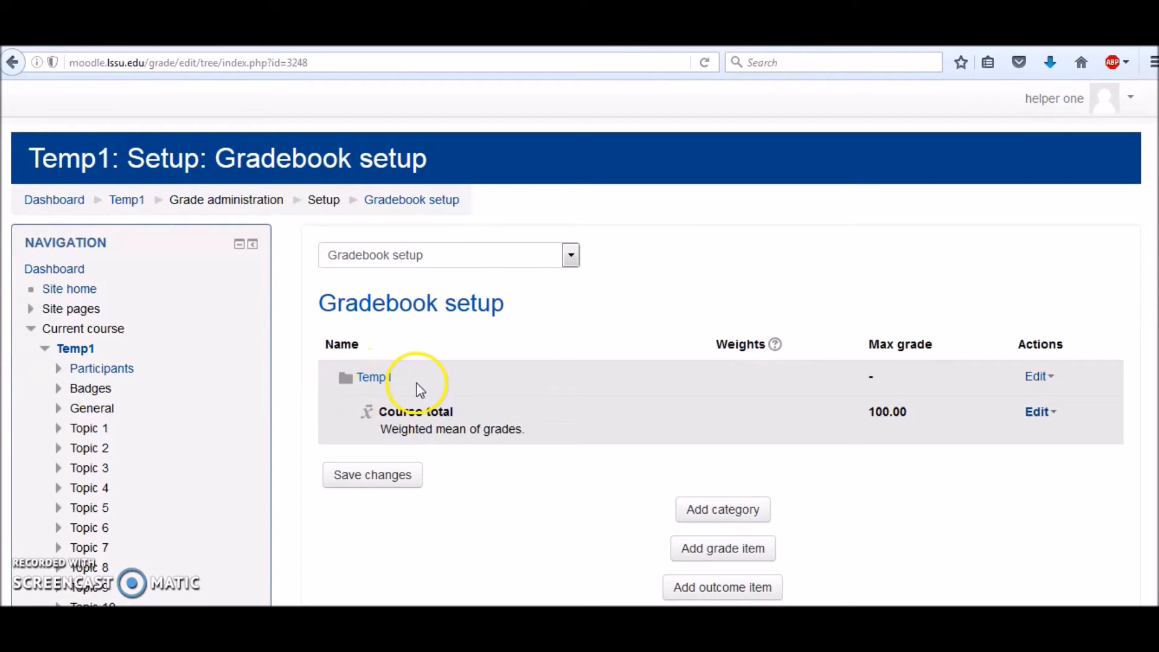
# Edit the Temp1 course grade category and set its aggregation to Natural.
pyautogui.click(1038, 377)
pyautogui.click(1050, 401)
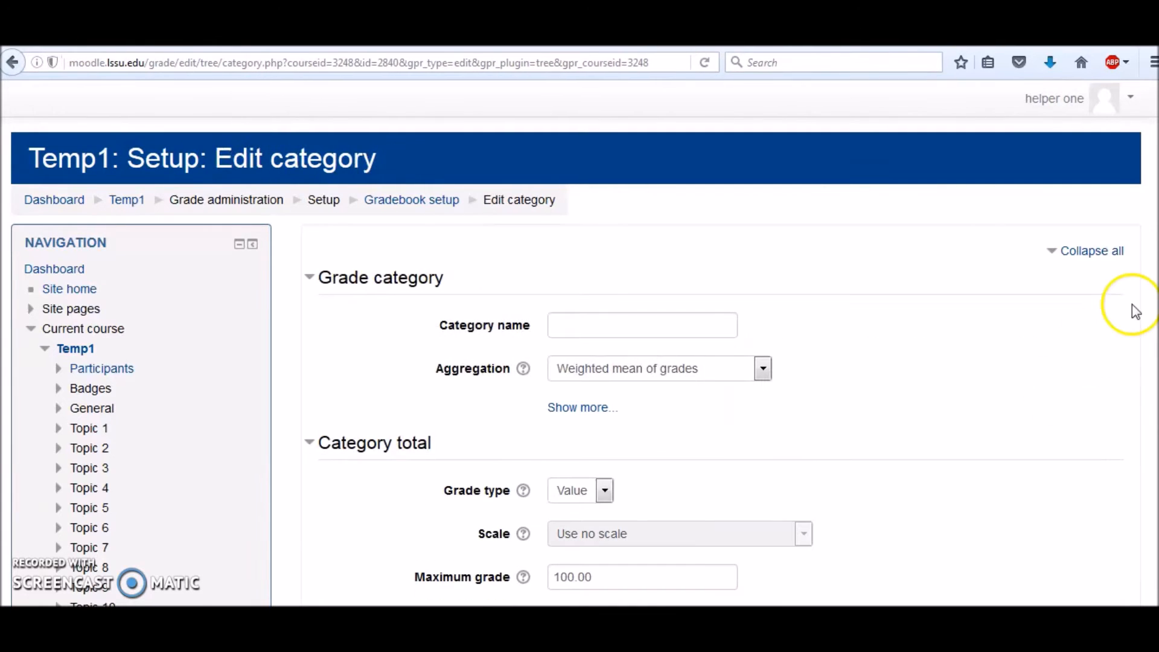
pyautogui.scroll(-2, 1154, 238)
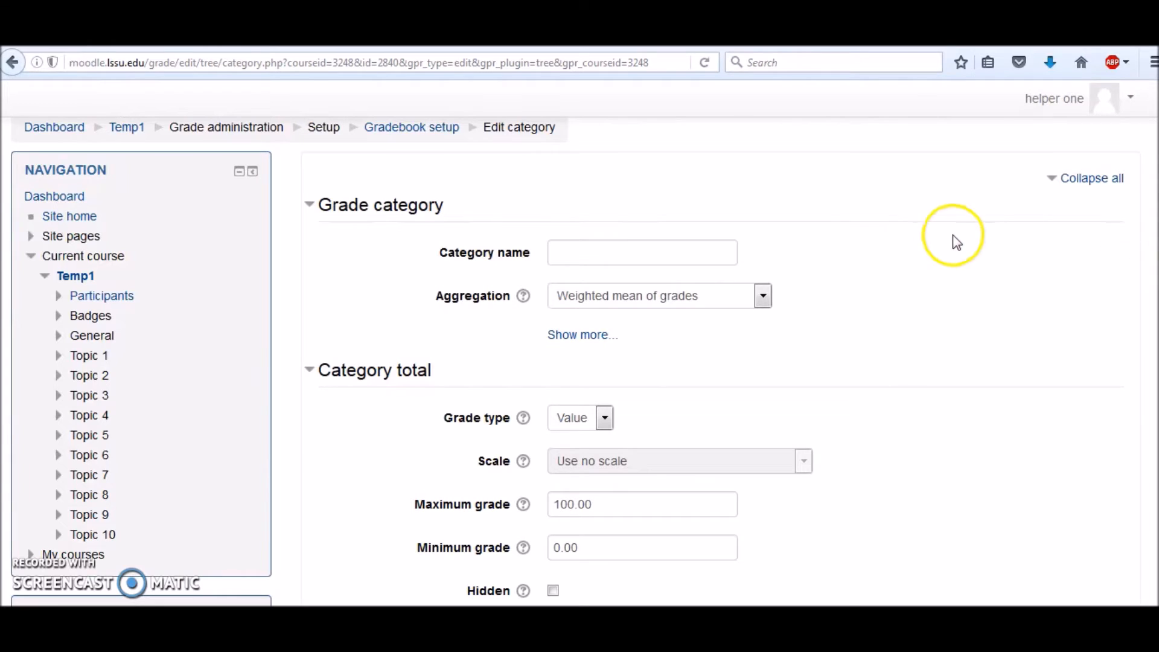
pyautogui.click(763, 296)
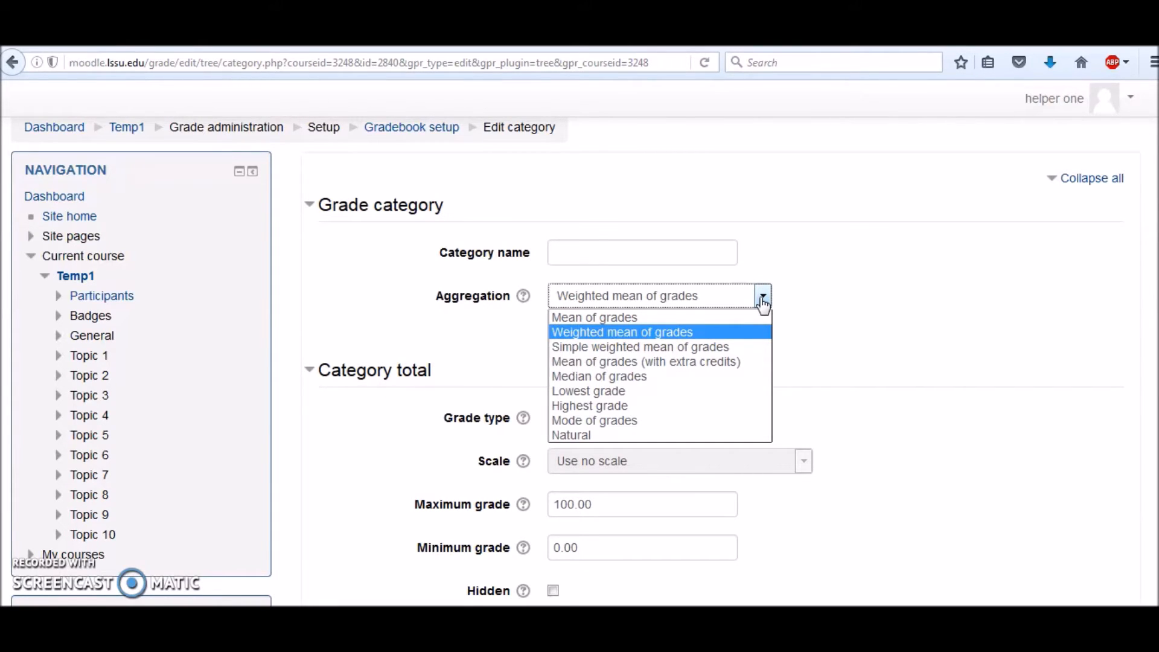
pyautogui.click(762, 300)
pyautogui.click(760, 298)
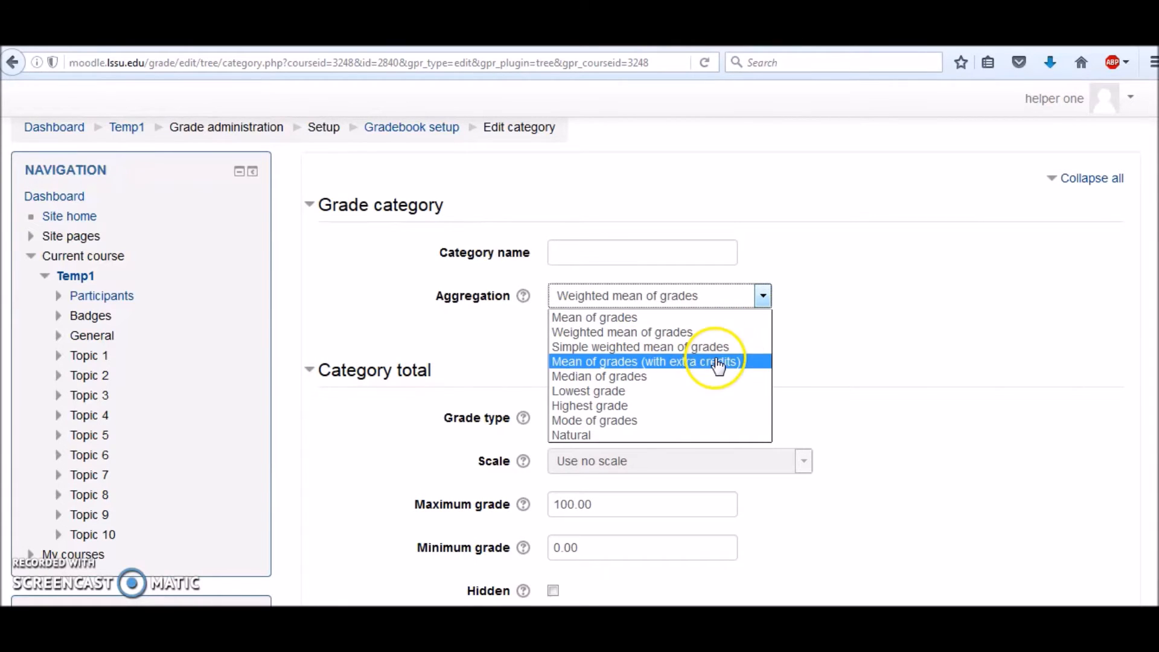
pyautogui.click(669, 435)
pyautogui.scroll(-2, 67, 594)
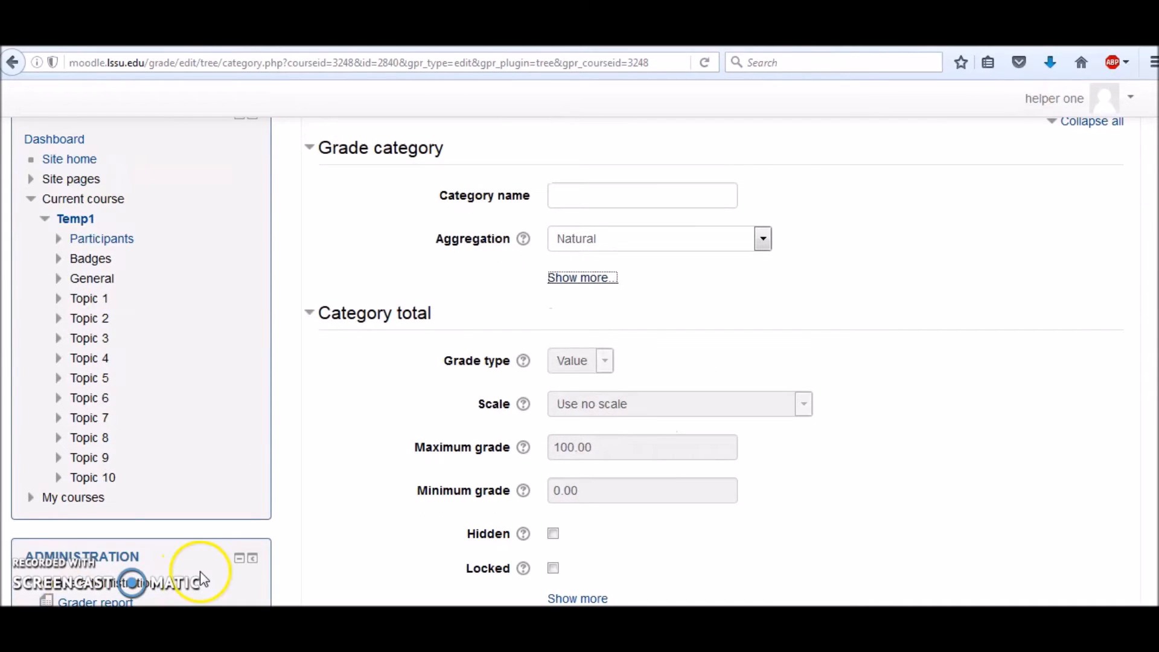
# Reveal the additional grade category options and save the category settings.
pyautogui.click(599, 279)
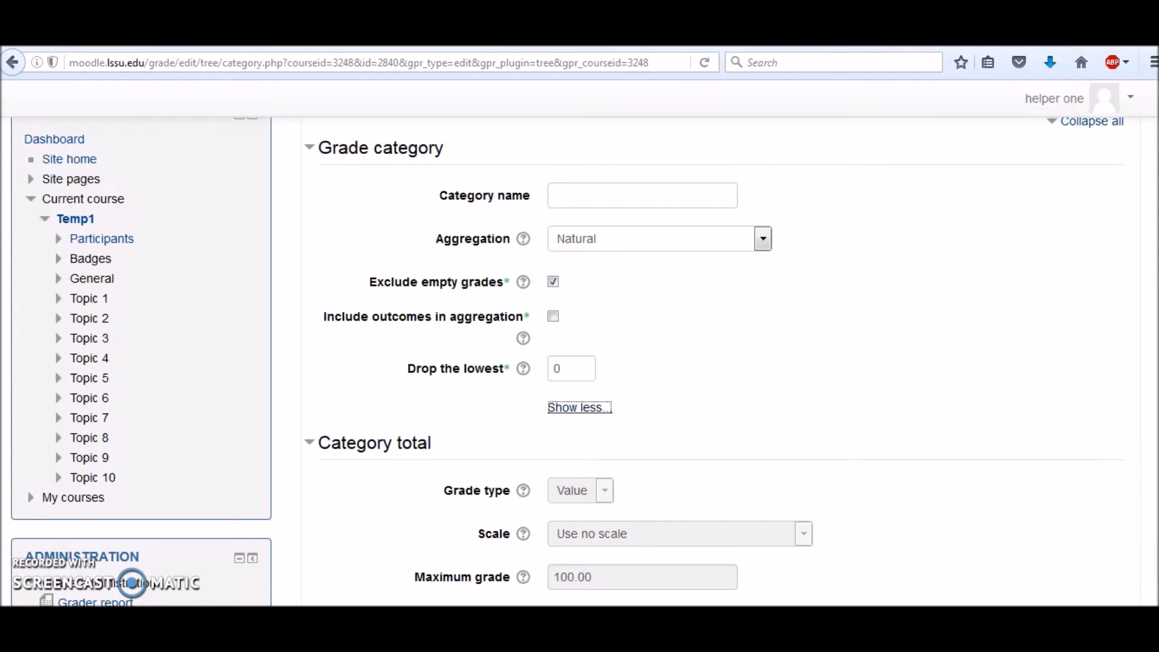
pyautogui.scroll(-3, 712, 362)
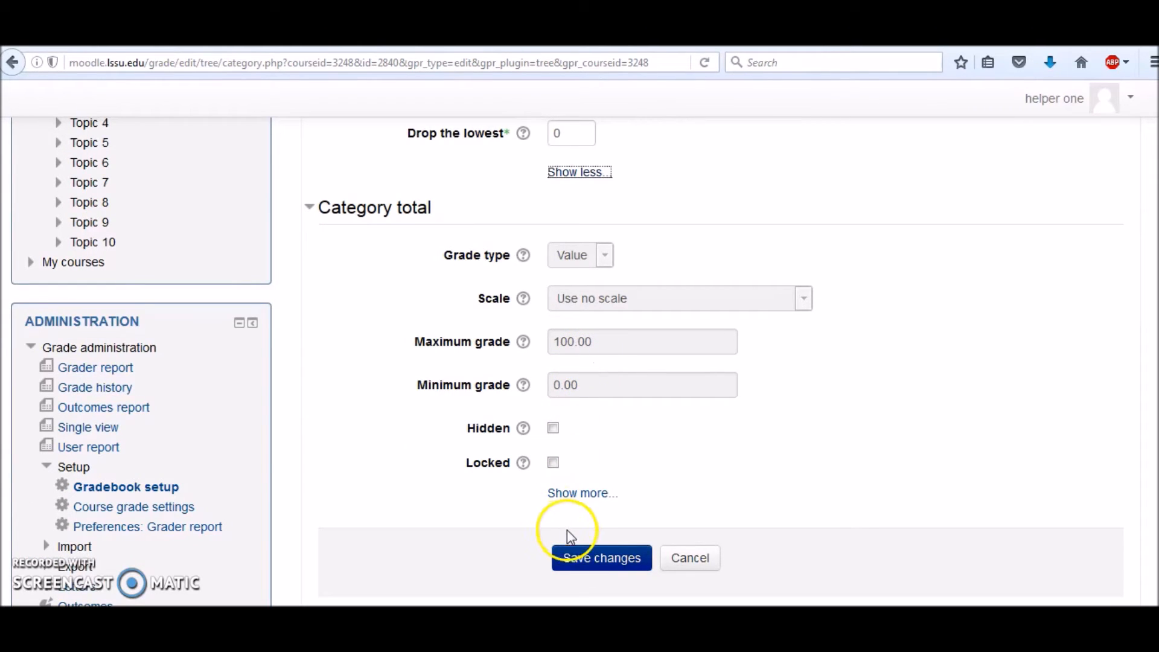
pyautogui.click(573, 559)
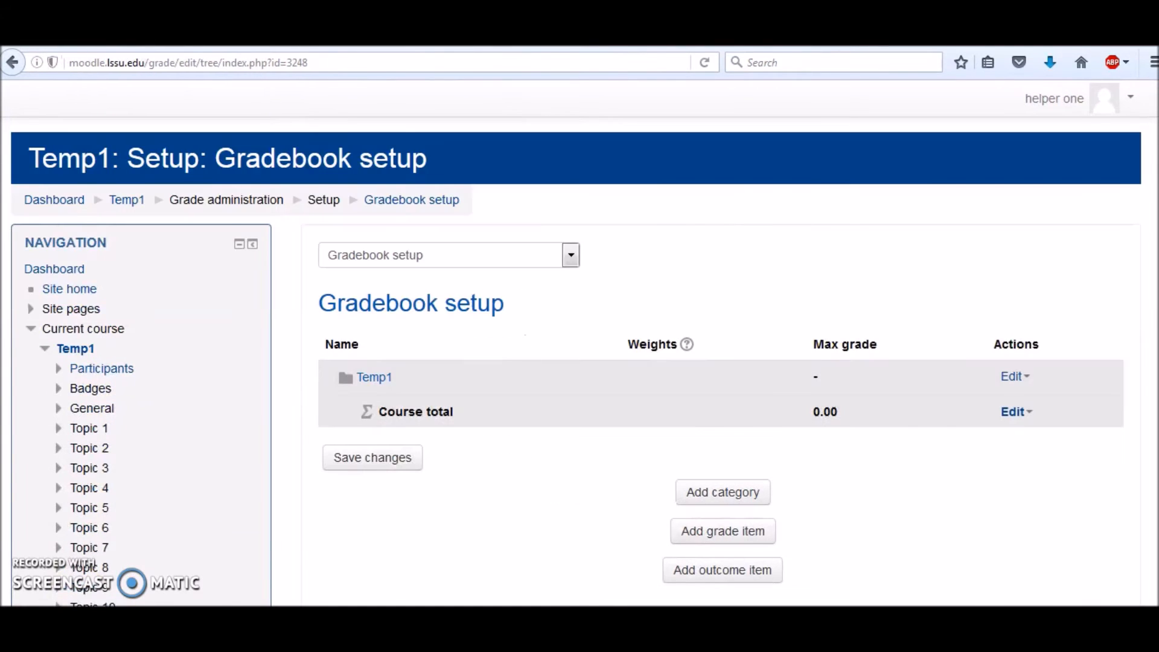
# Add a grade item named Quiz1 with a maximum grade of 20 and save it.
pyautogui.scroll(-3, 825, 463)
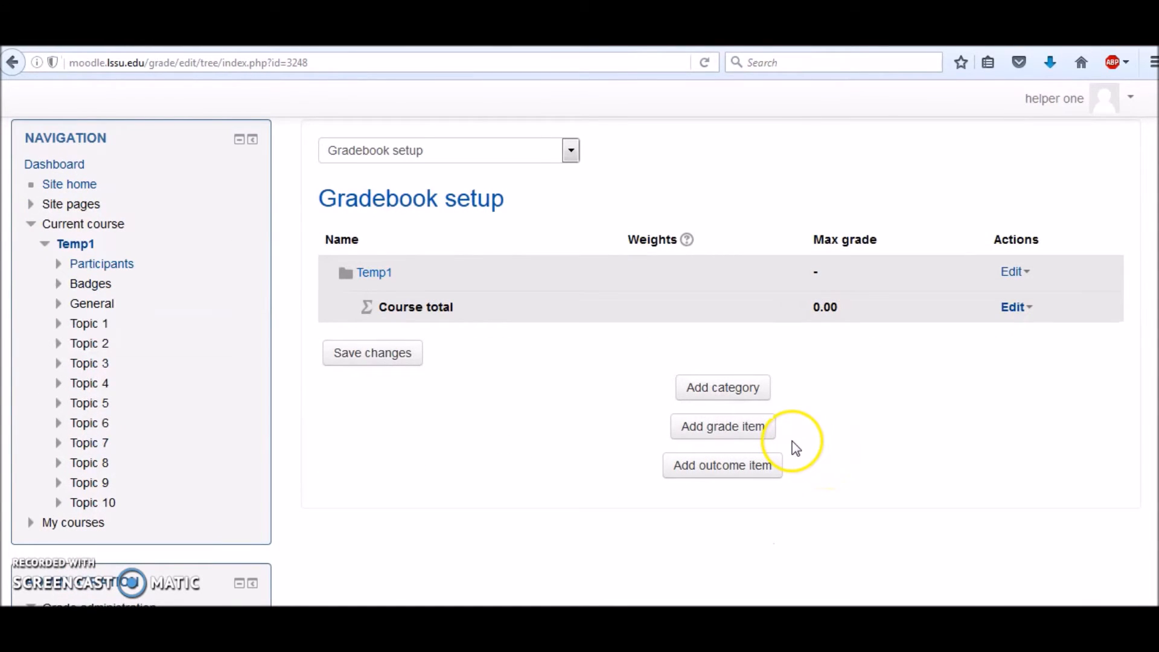
pyautogui.click(757, 432)
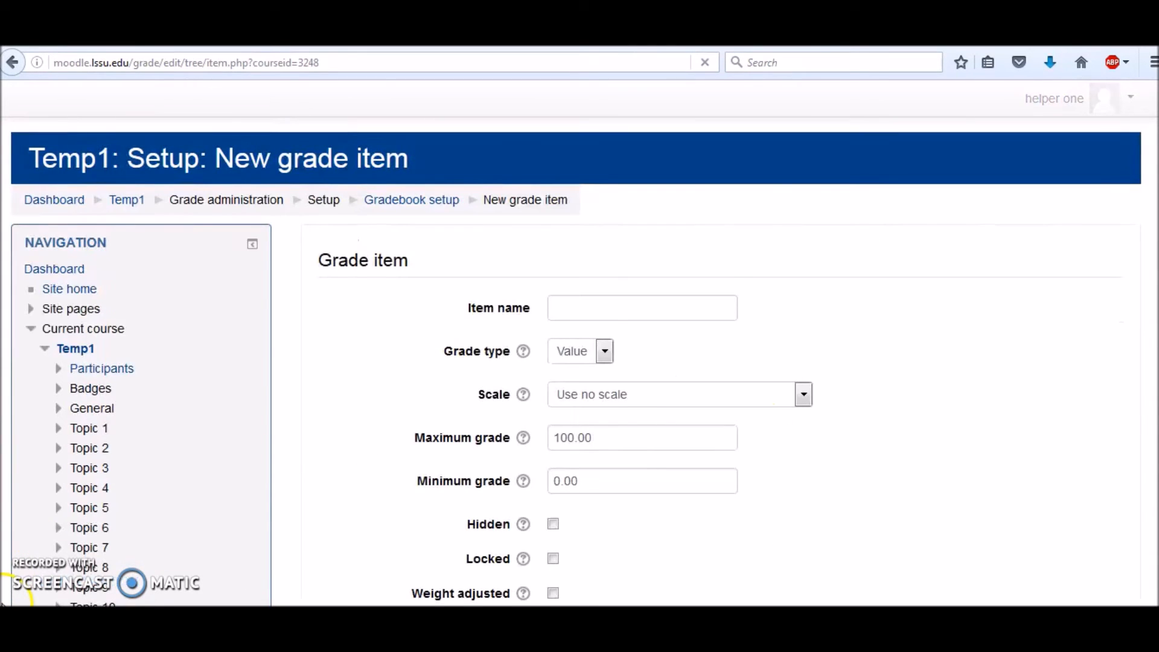
pyautogui.click(598, 312)
pyautogui.write('Quiz1')
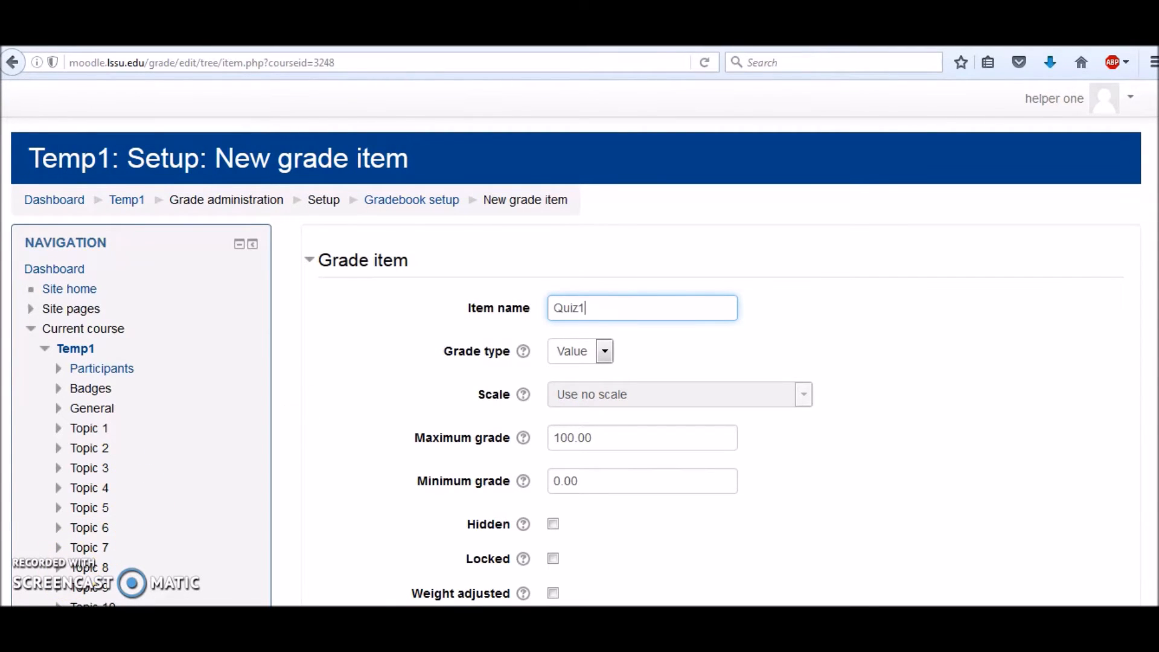
pyautogui.scroll(-3, 642, 302)
pyautogui.tripleClick(643, 302)
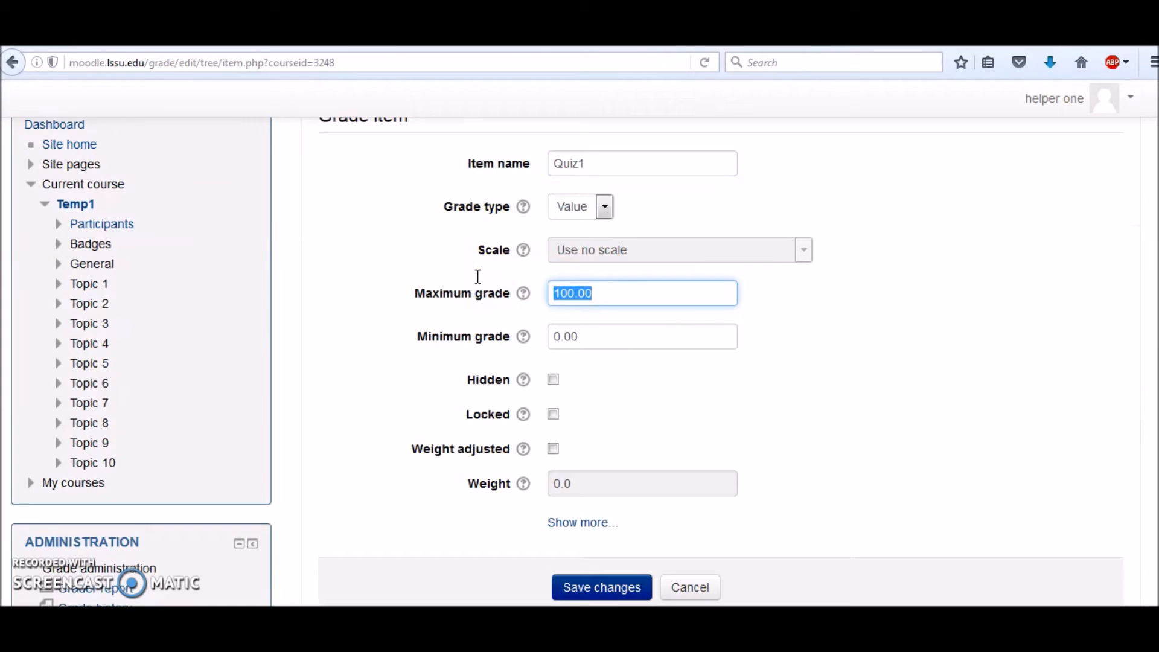
pyautogui.write('20')
pyautogui.click(481, 294)
pyautogui.click(616, 569)
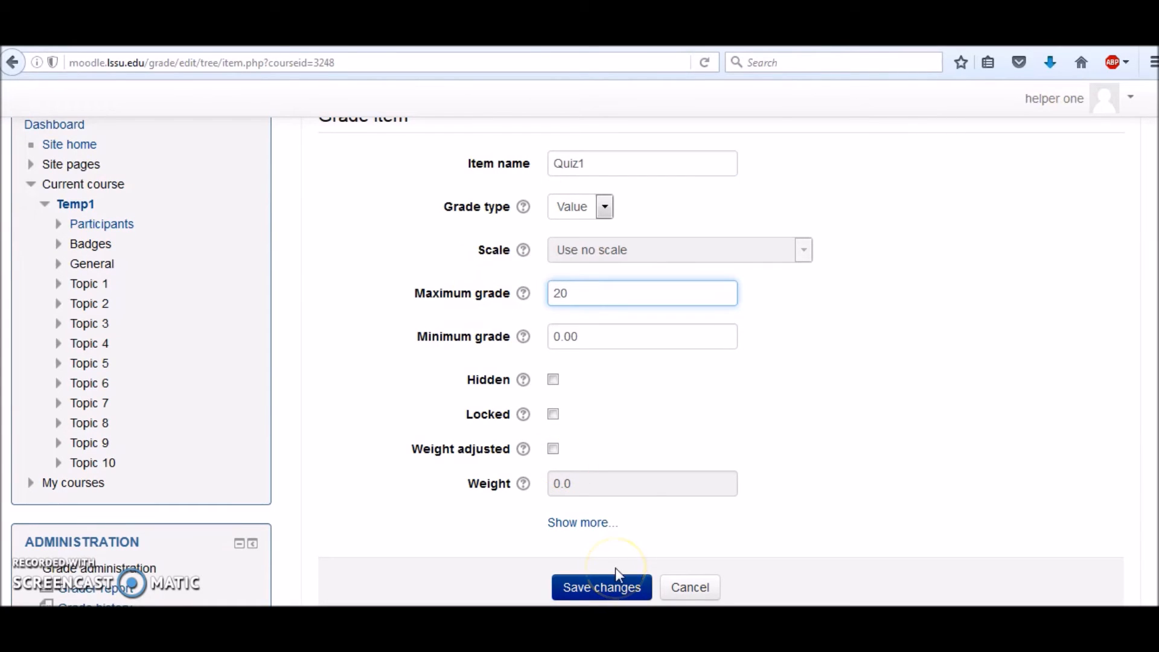
pyautogui.click(614, 591)
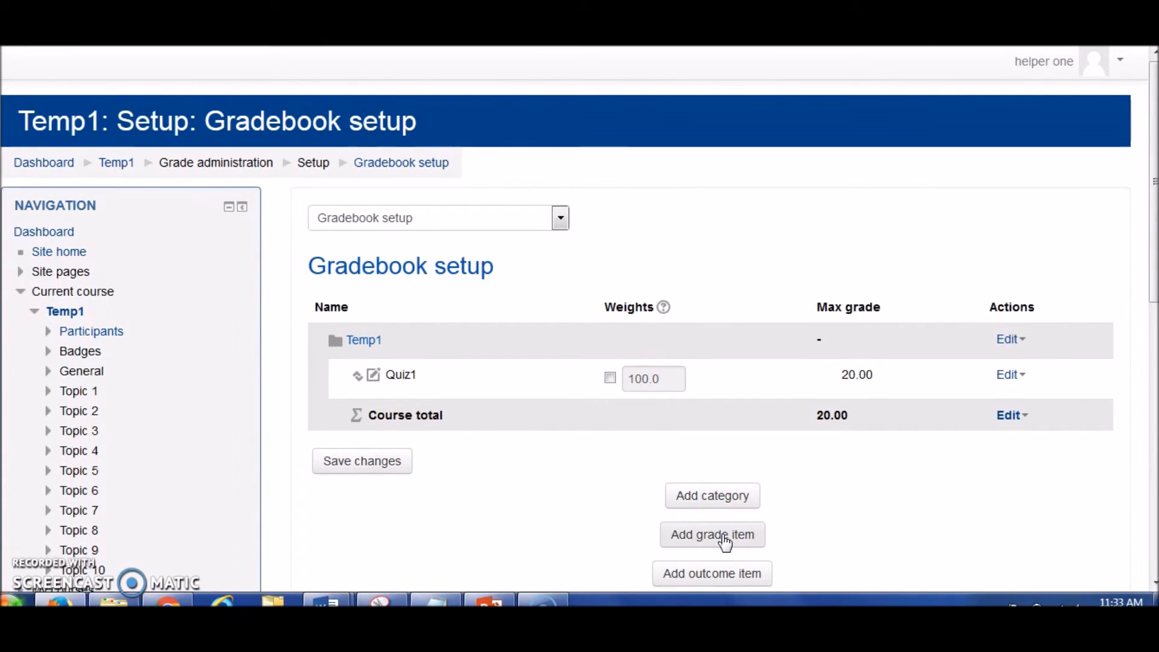
# Add a grade item named Quiz2 with a maximum grade of 20 and save it.
pyautogui.click(715, 541)
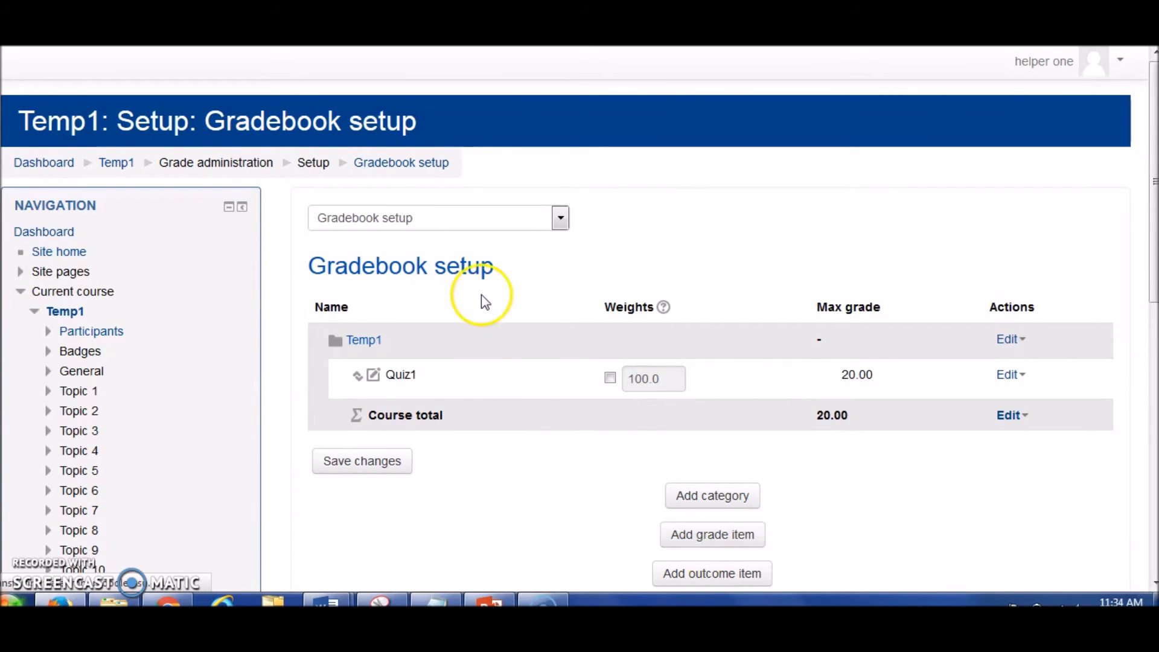
pyautogui.click(587, 271)
pyautogui.write('Quiz2')
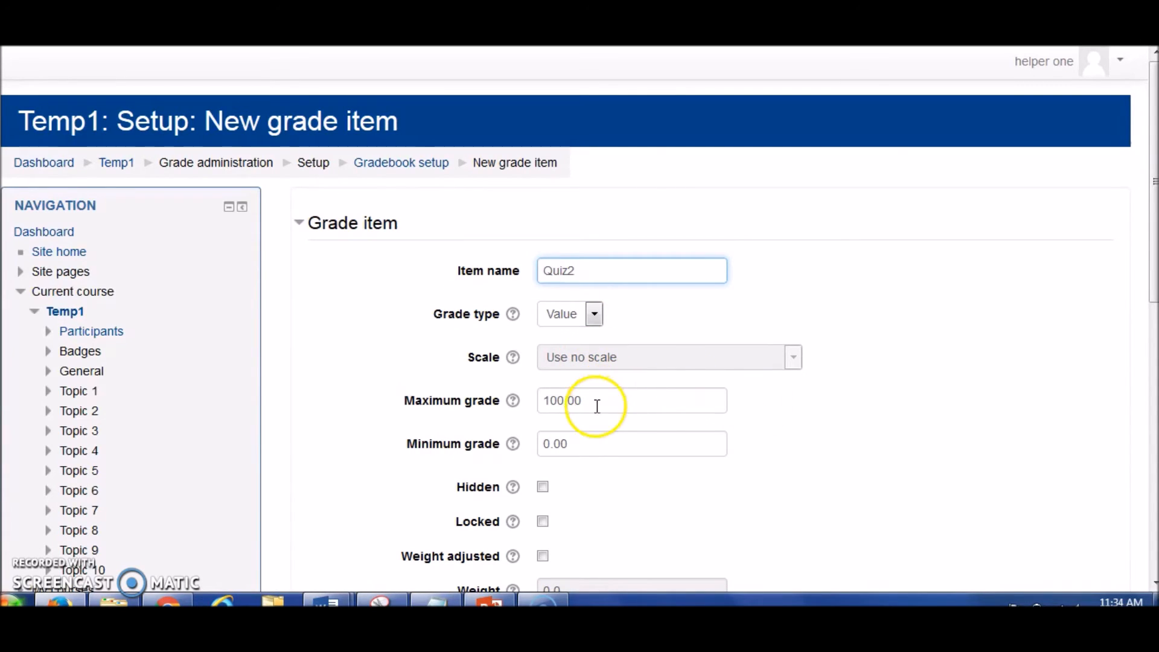
pyautogui.moveTo(596, 405); pyautogui.dragTo(422, 396)
pyautogui.write('20')
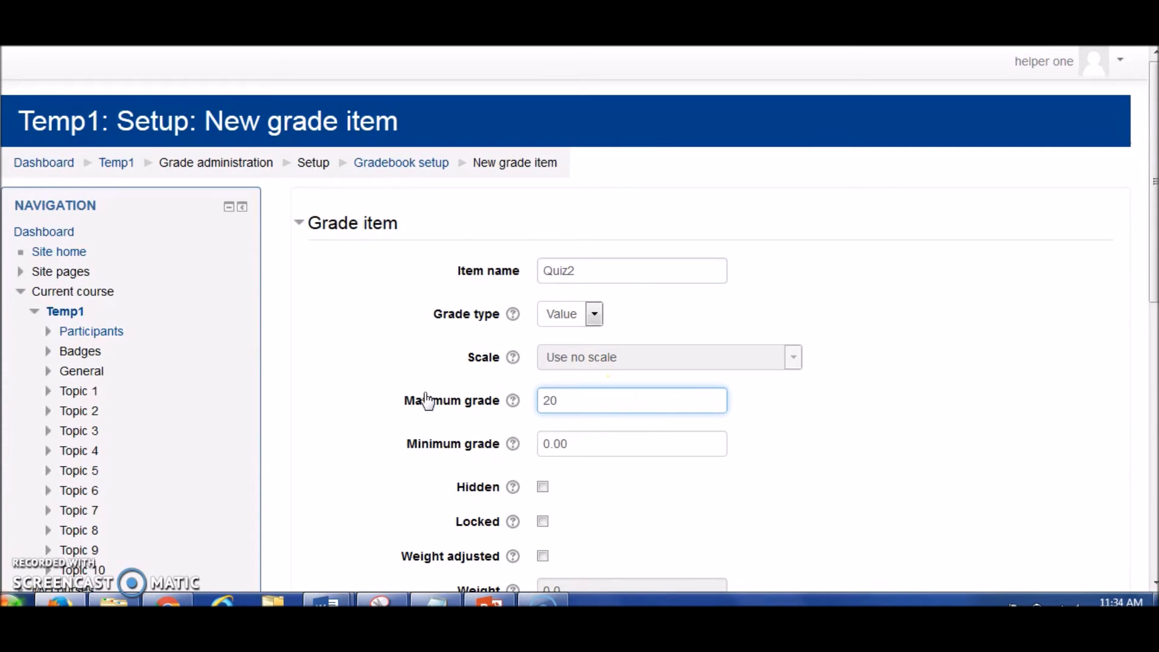
pyautogui.click(1152, 200)
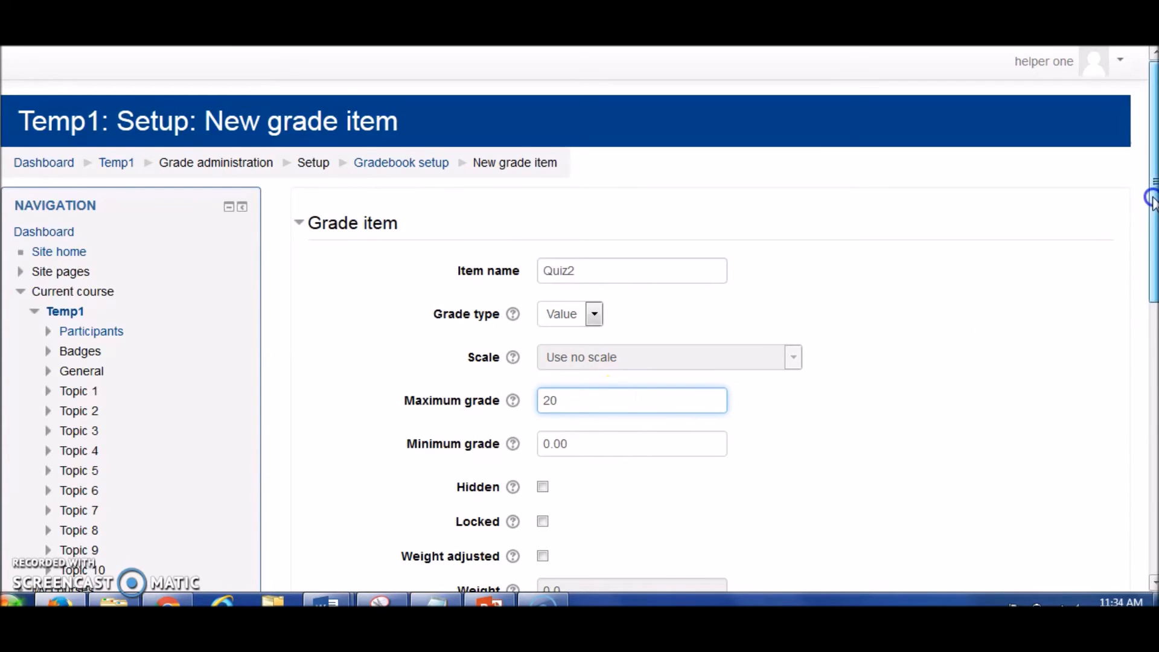
pyautogui.moveTo(1153, 199); pyautogui.dragTo(1153, 263)
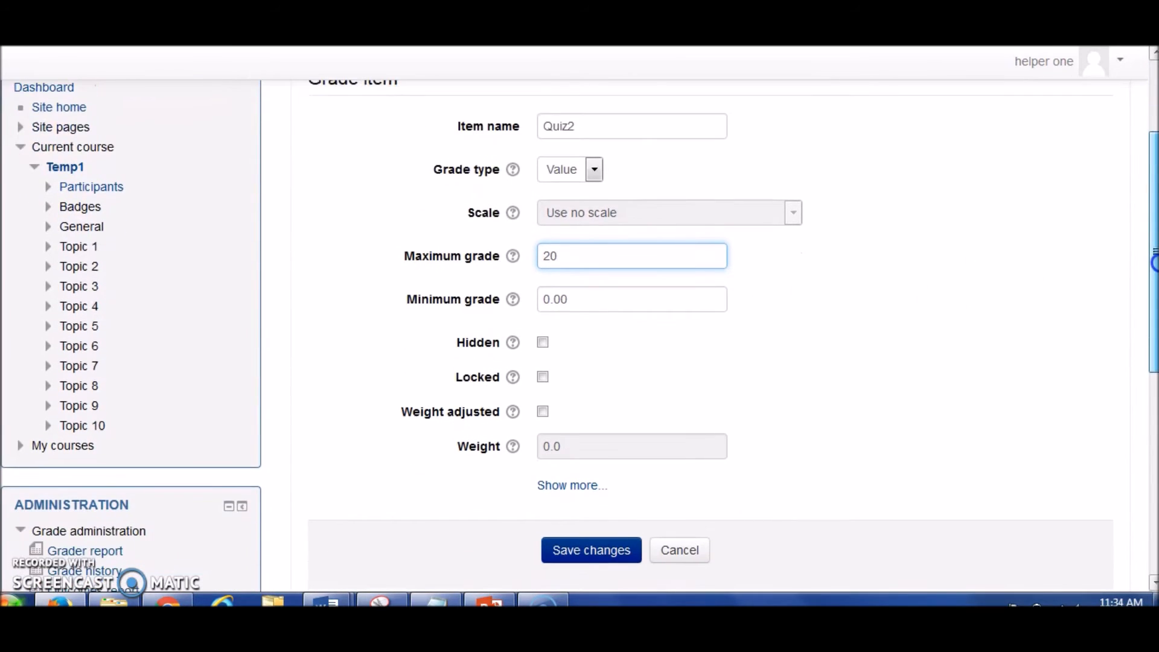
pyautogui.click(604, 554)
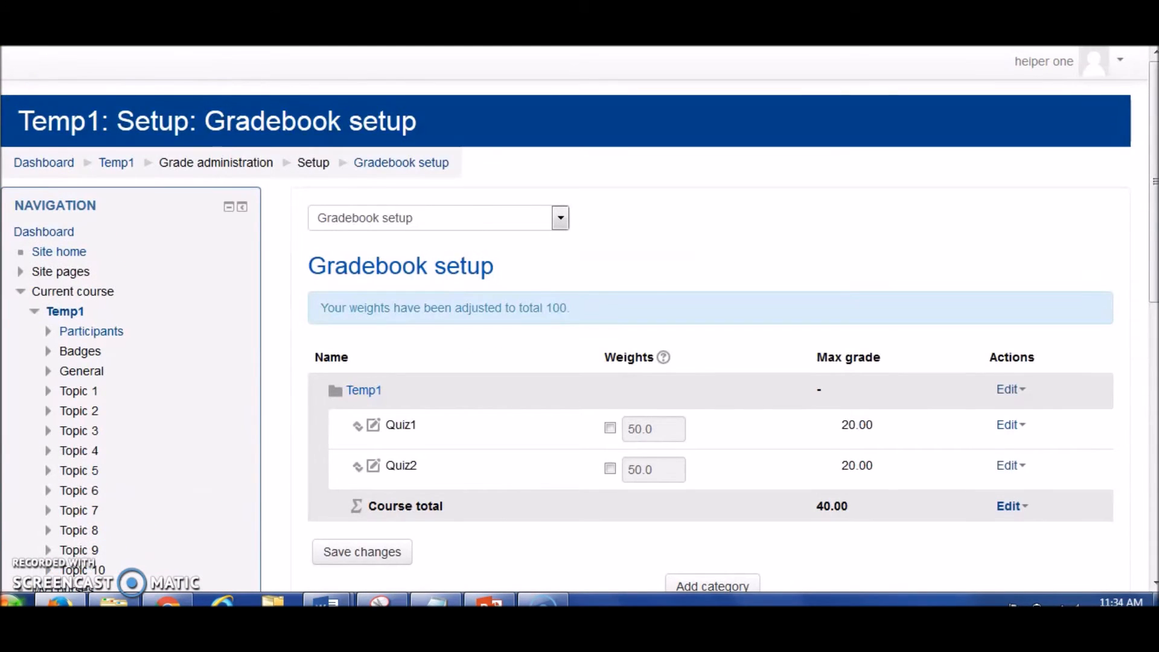
# Add a grade item named Homework#1 with a maximum grade of 10 and save it.
pyautogui.scroll(-1, 835, 483)
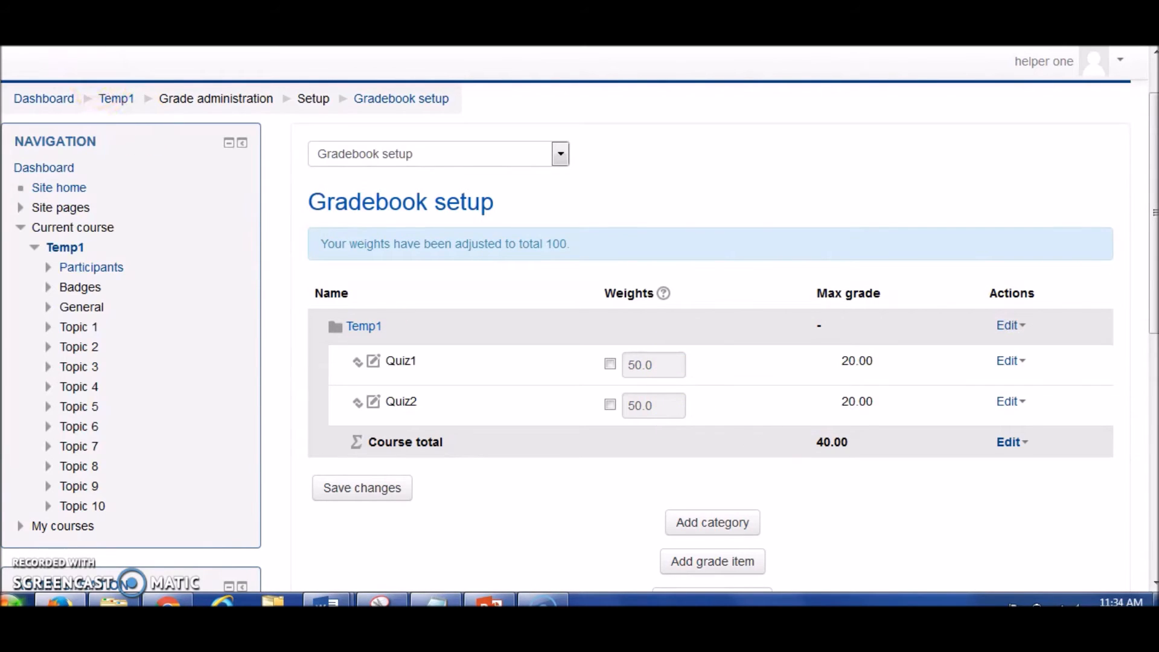
pyautogui.scroll(-1, 733, 536)
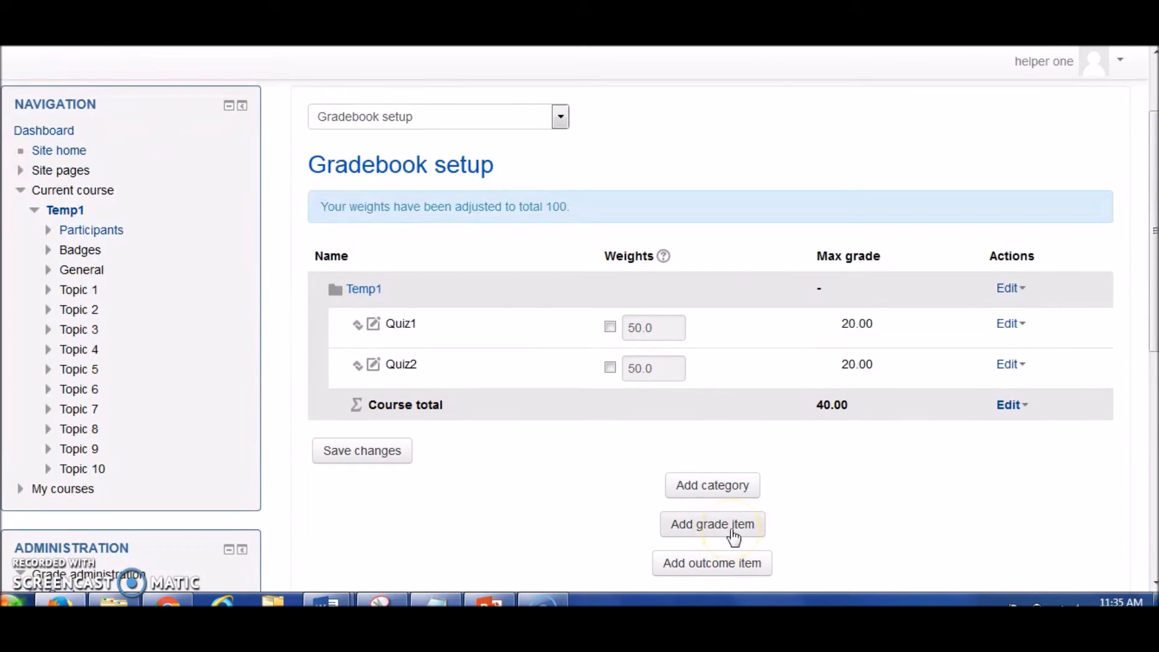
pyautogui.click(734, 536)
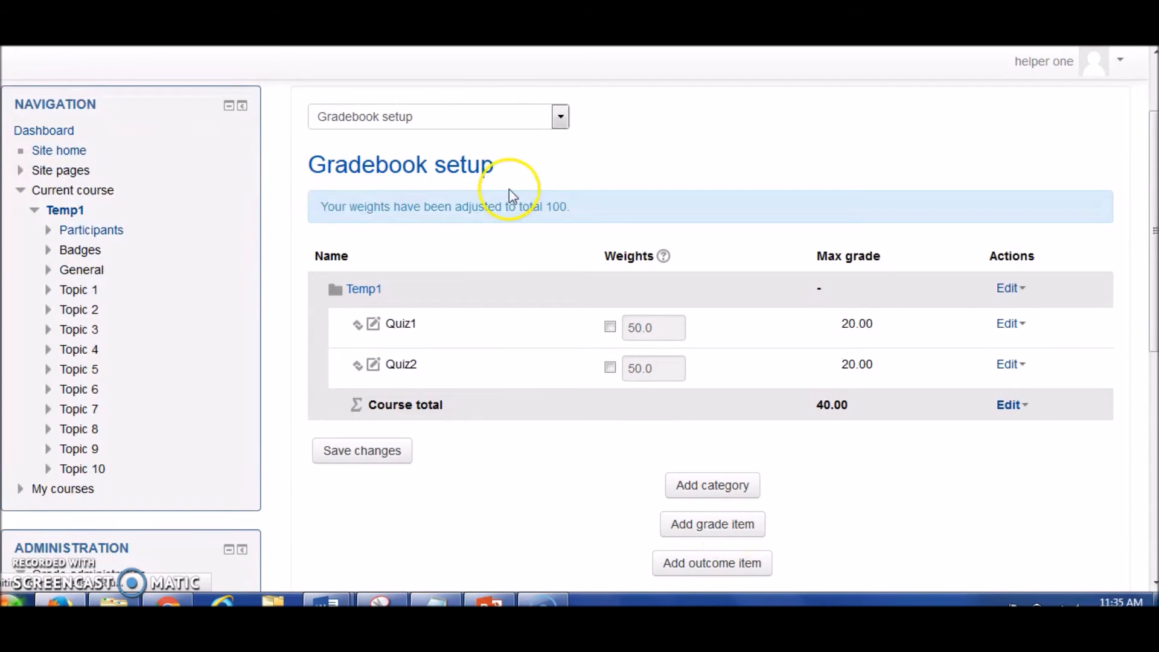
pyautogui.click(565, 270)
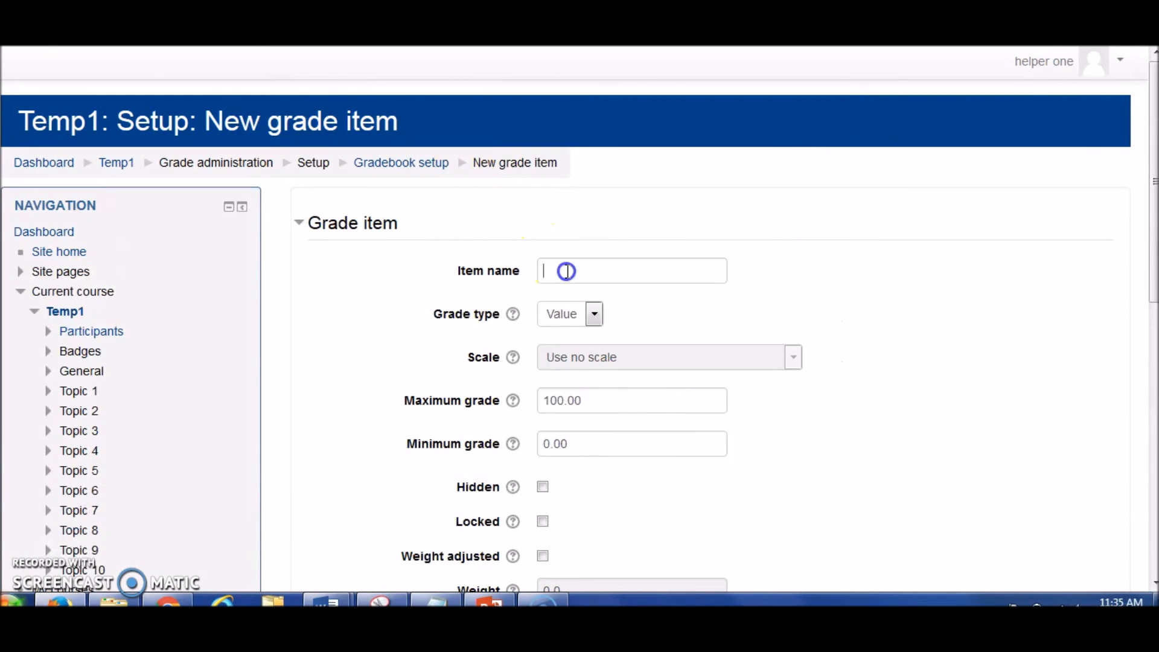
pyautogui.write('Homework#1')
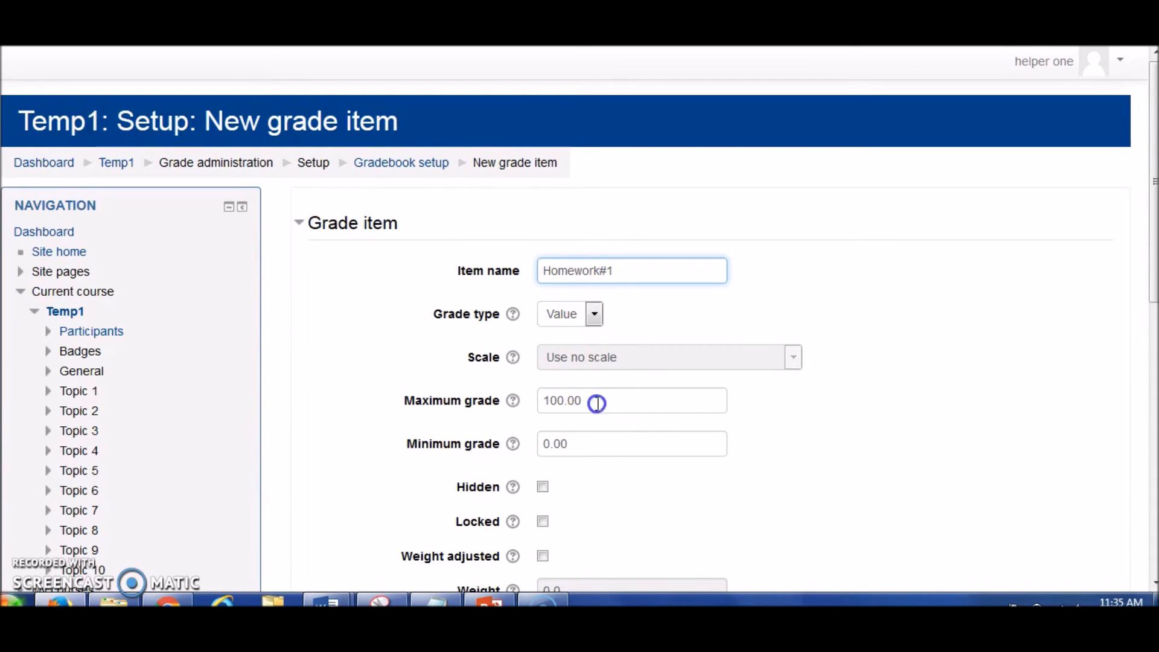
pyautogui.moveTo(595, 401); pyautogui.dragTo(429, 403)
pyautogui.write('1-')
pyautogui.write('0')
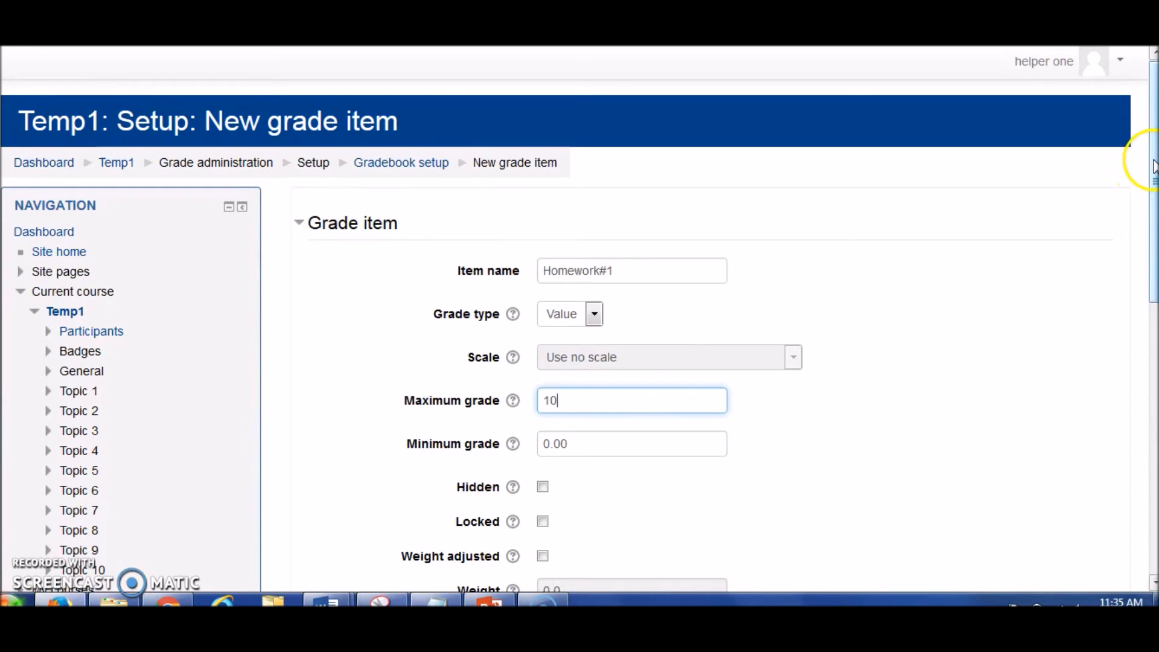
pyautogui.scroll(-3, 1142, 177)
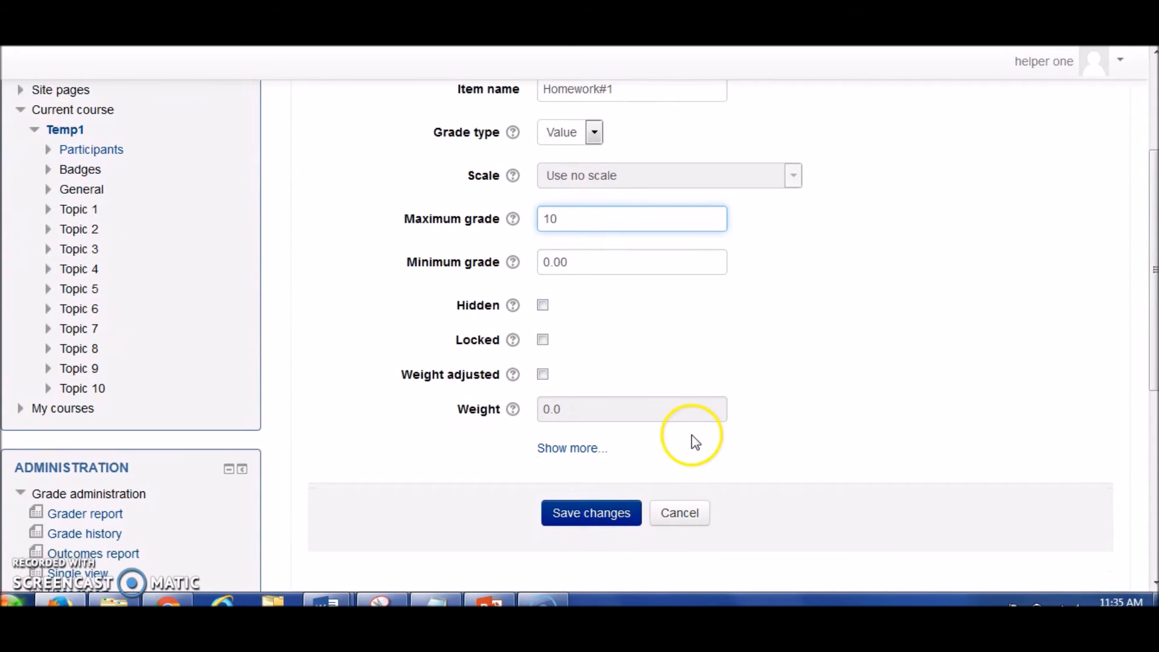
pyautogui.click(574, 512)
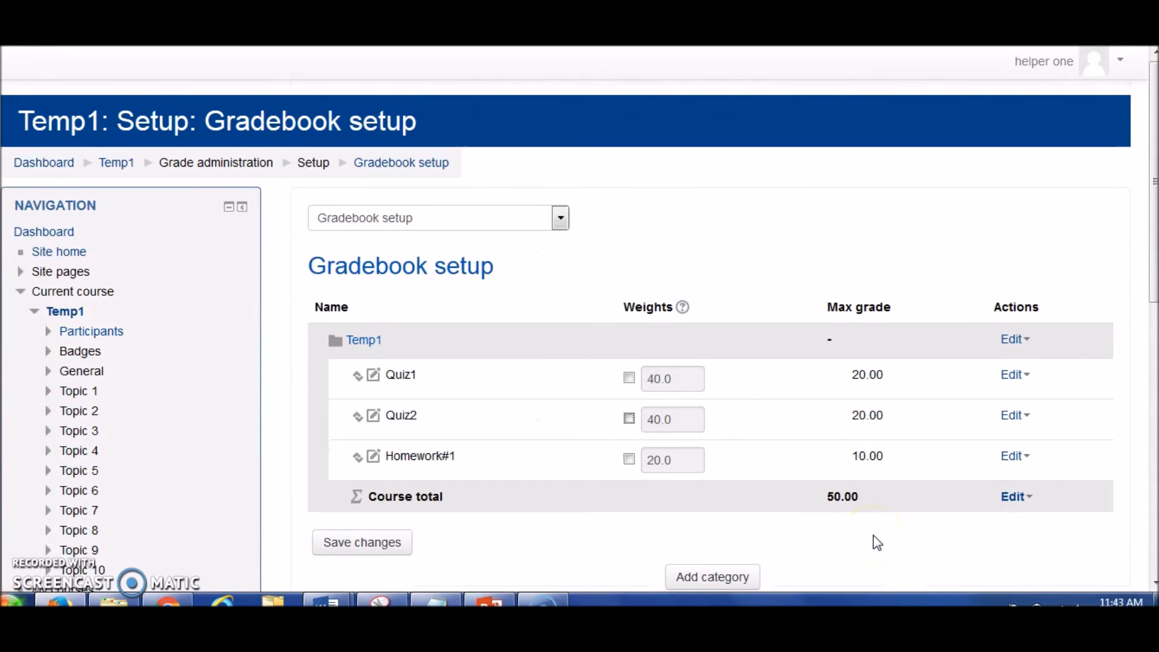
pyautogui.click(821, 503)
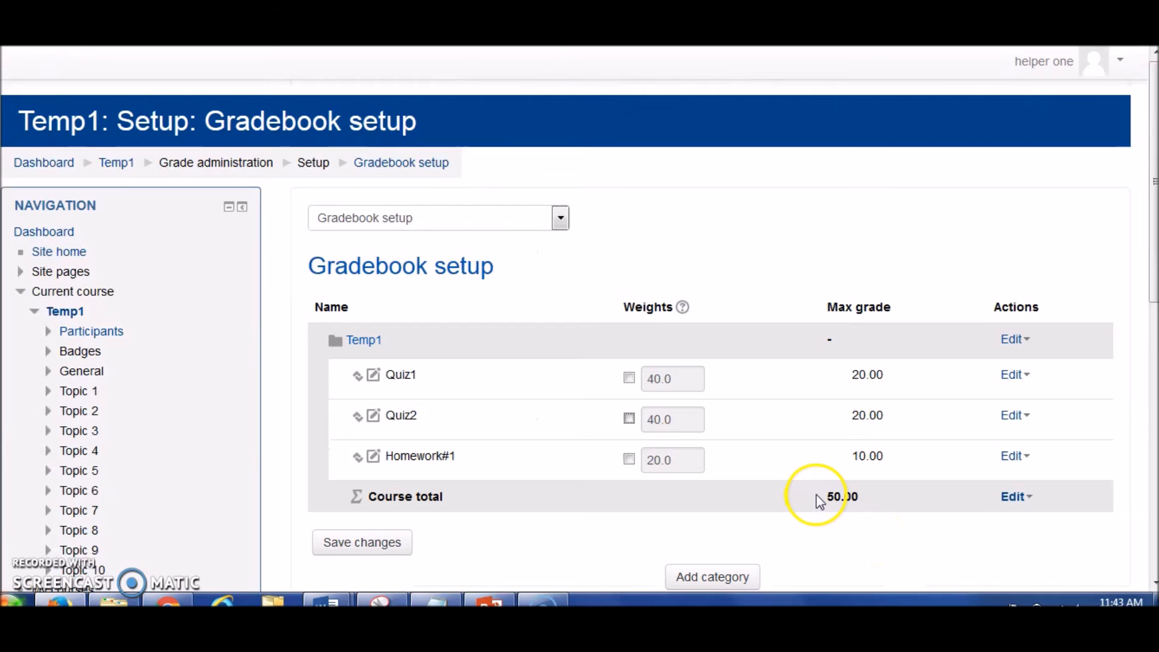
pyautogui.click(750, 492)
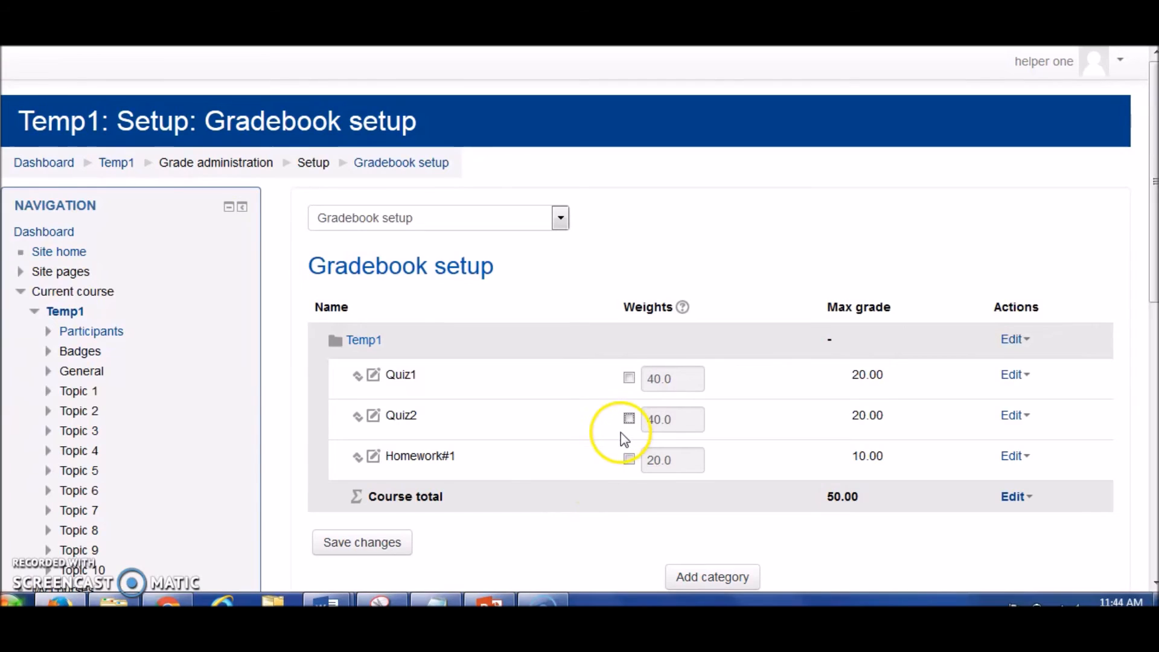
# Override the automatic weight of Quiz2 with 90 and apply the change to the gradebook.
pyautogui.click(629, 418)
pyautogui.moveTo(681, 422); pyautogui.dragTo(582, 426)
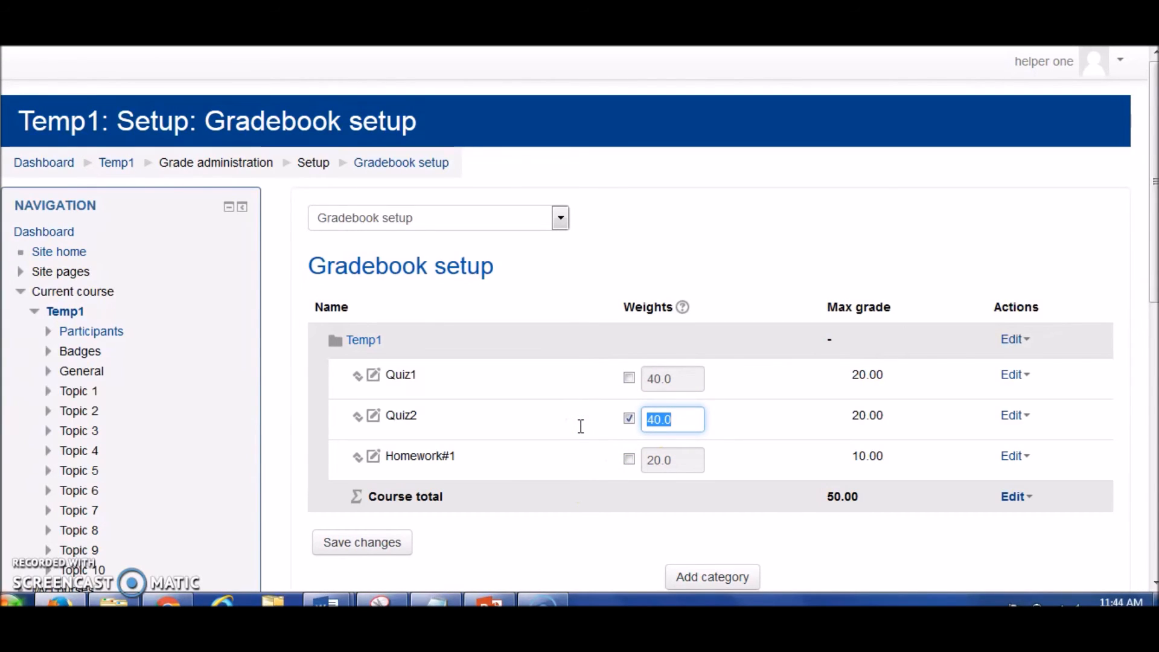
pyautogui.write('90')
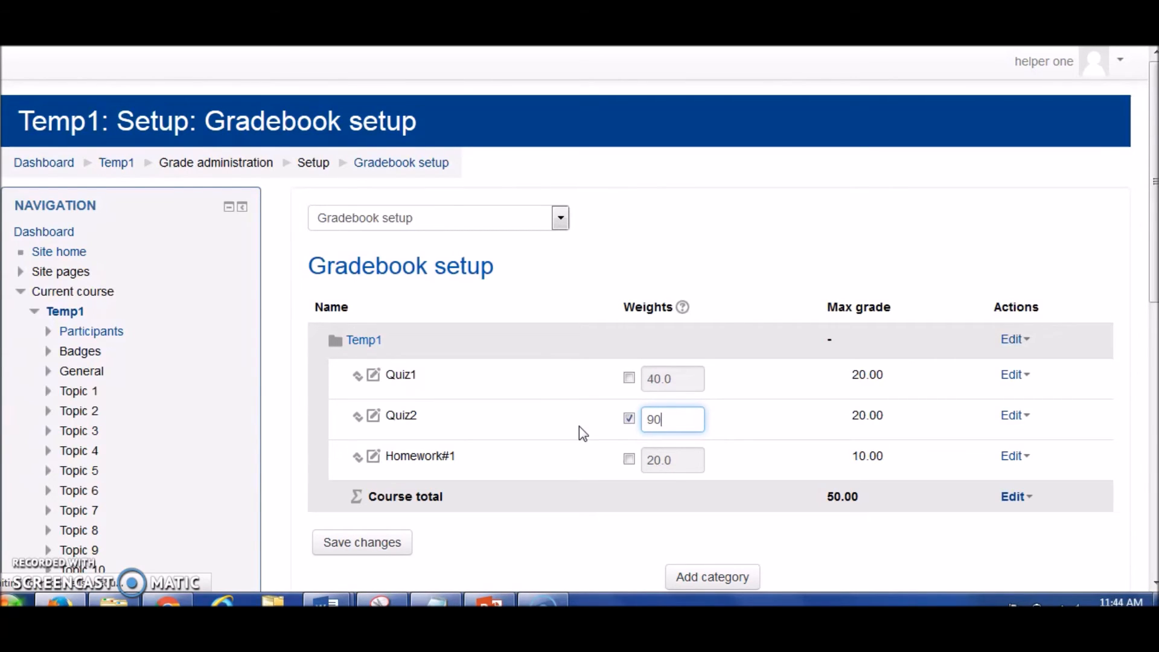
pyautogui.press('Return')
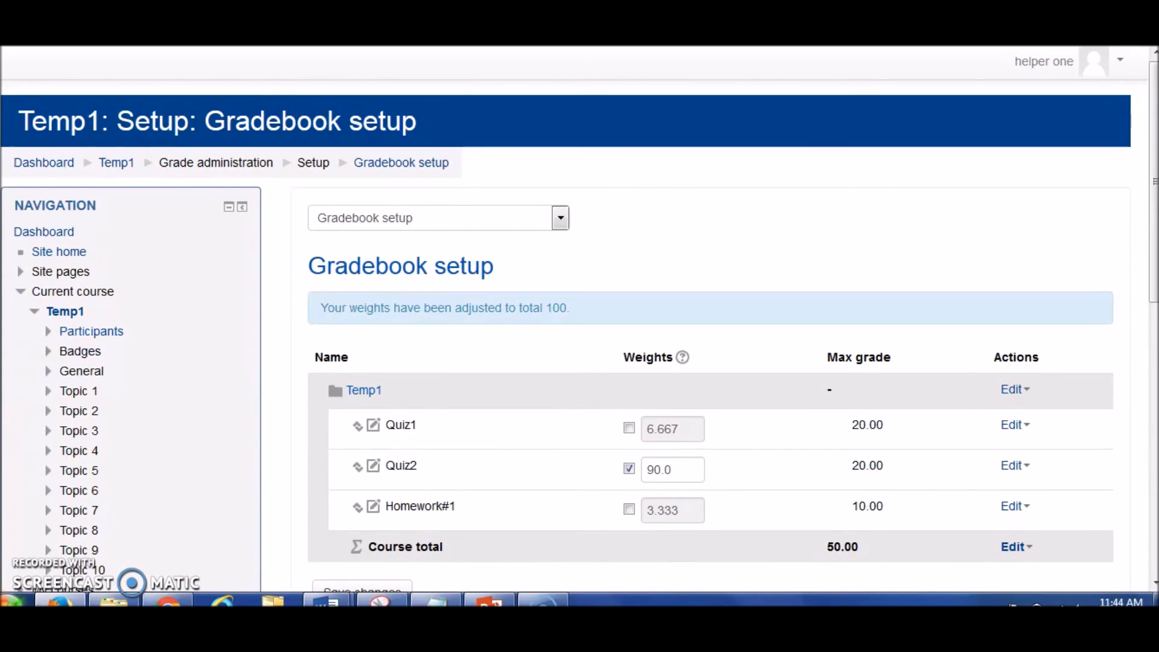
pyautogui.moveTo(1151, 207); pyautogui.dragTo(1153, 250)
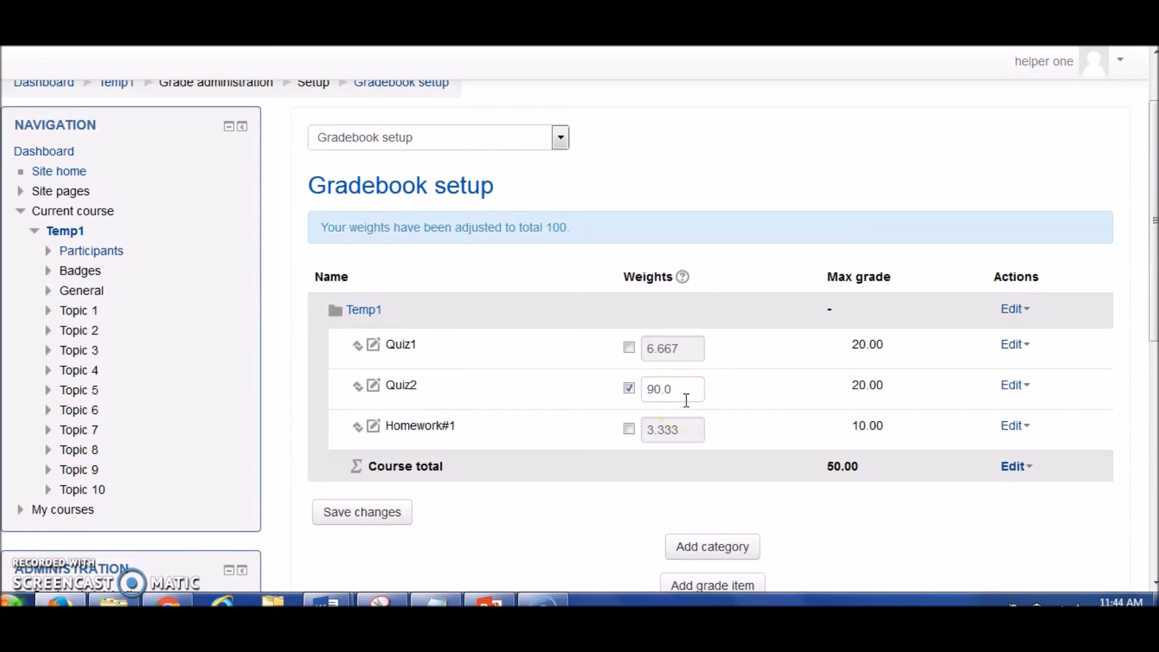
pyautogui.click(676, 343)
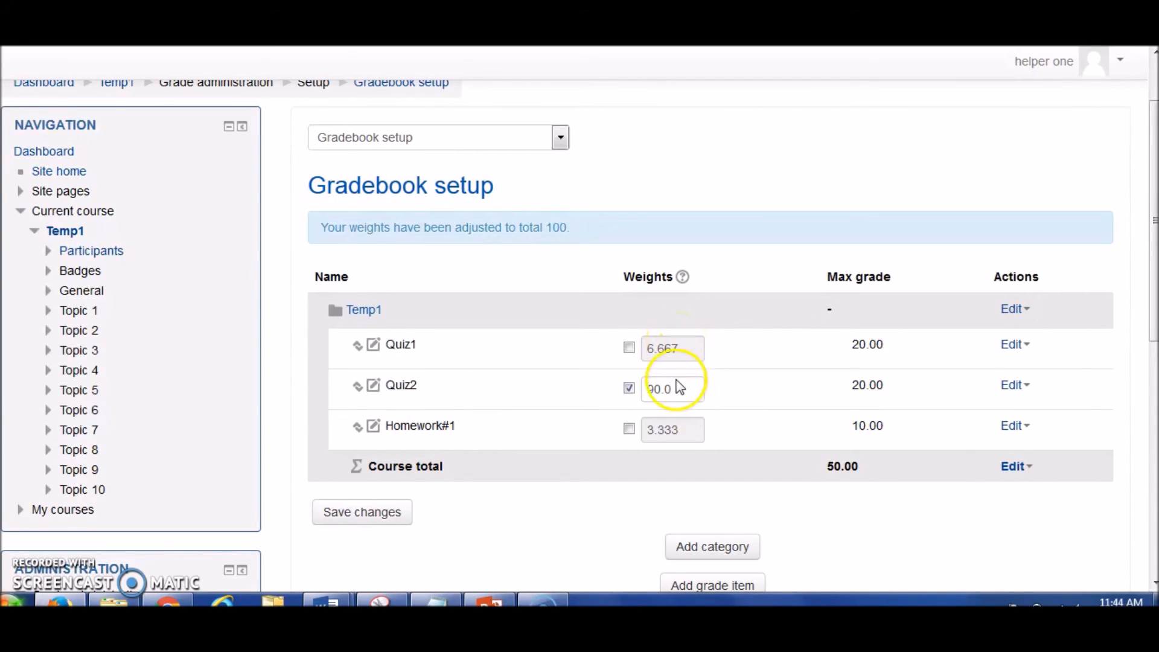
pyautogui.click(672, 430)
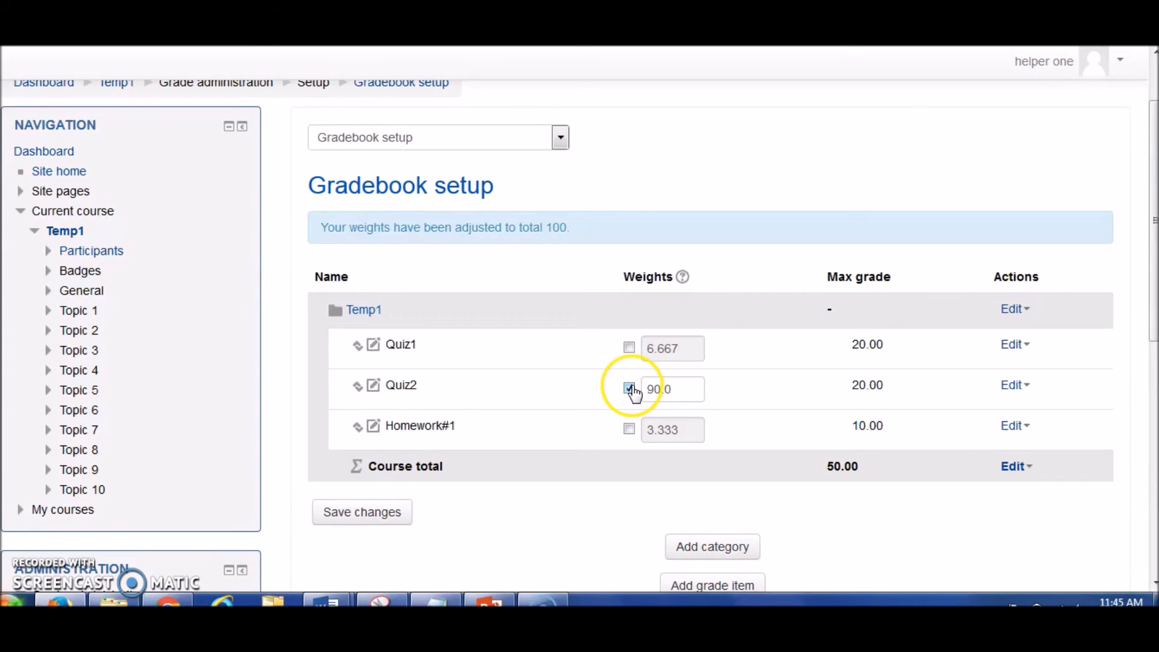
# Set the weight of Quiz2 to 40 and save the gradebook setup changes.
pyautogui.click(666, 388)
pyautogui.moveTo(677, 388); pyautogui.dragTo(630, 389)
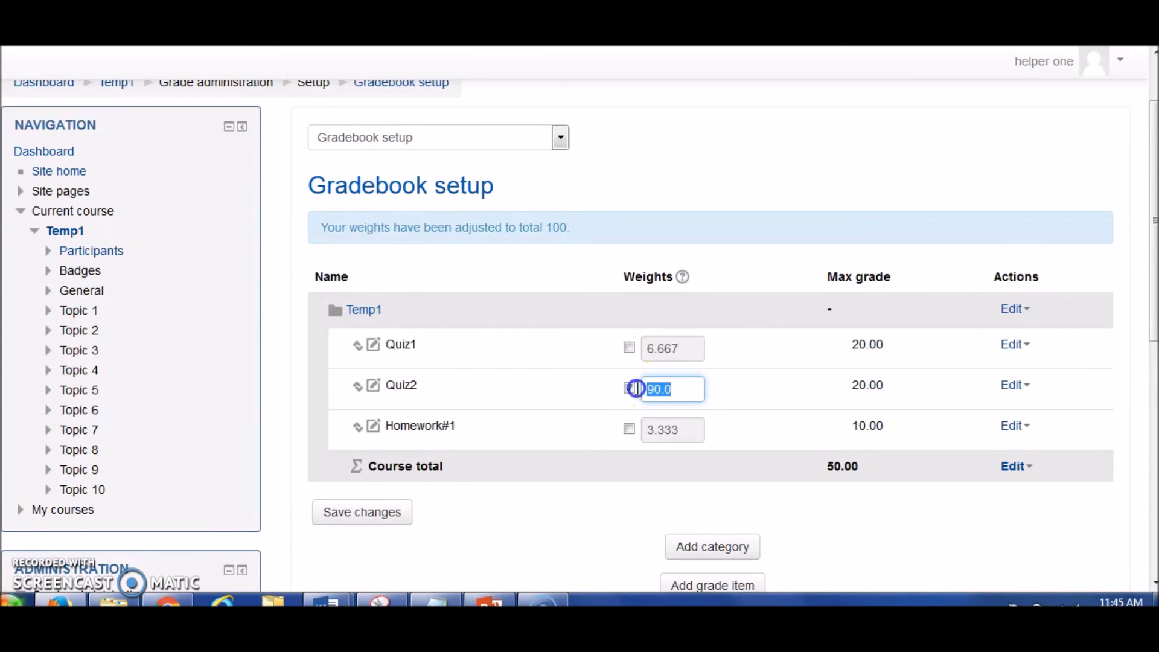
pyautogui.write('40')
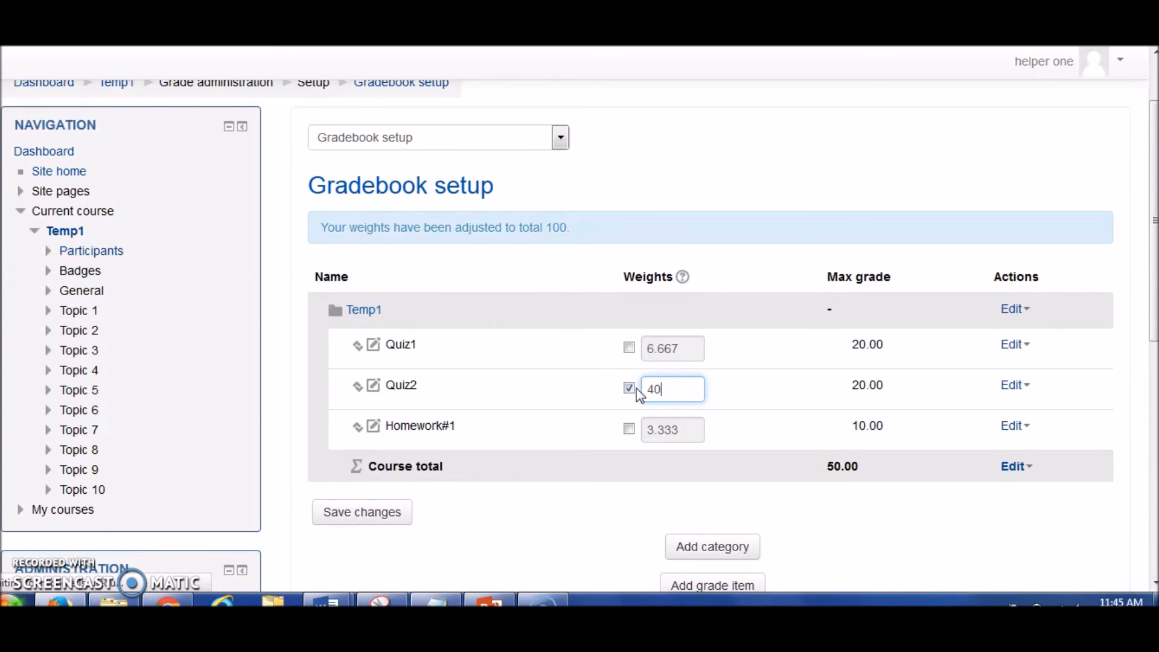
pyautogui.press('Return')
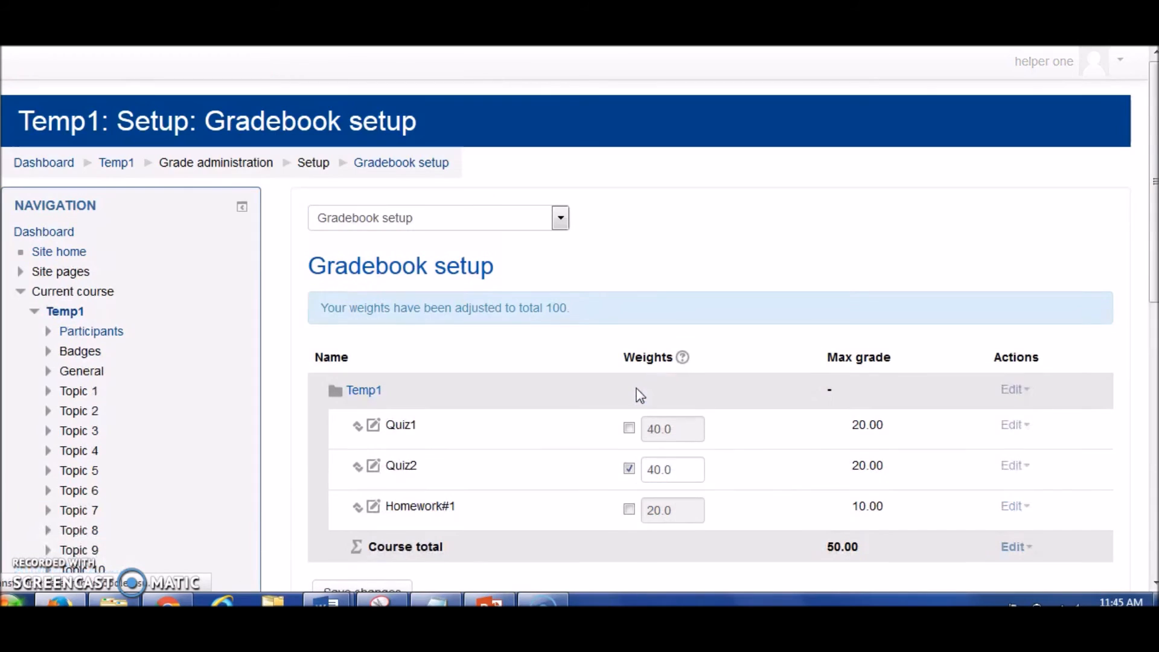
pyautogui.scroll(-3, 710, 392)
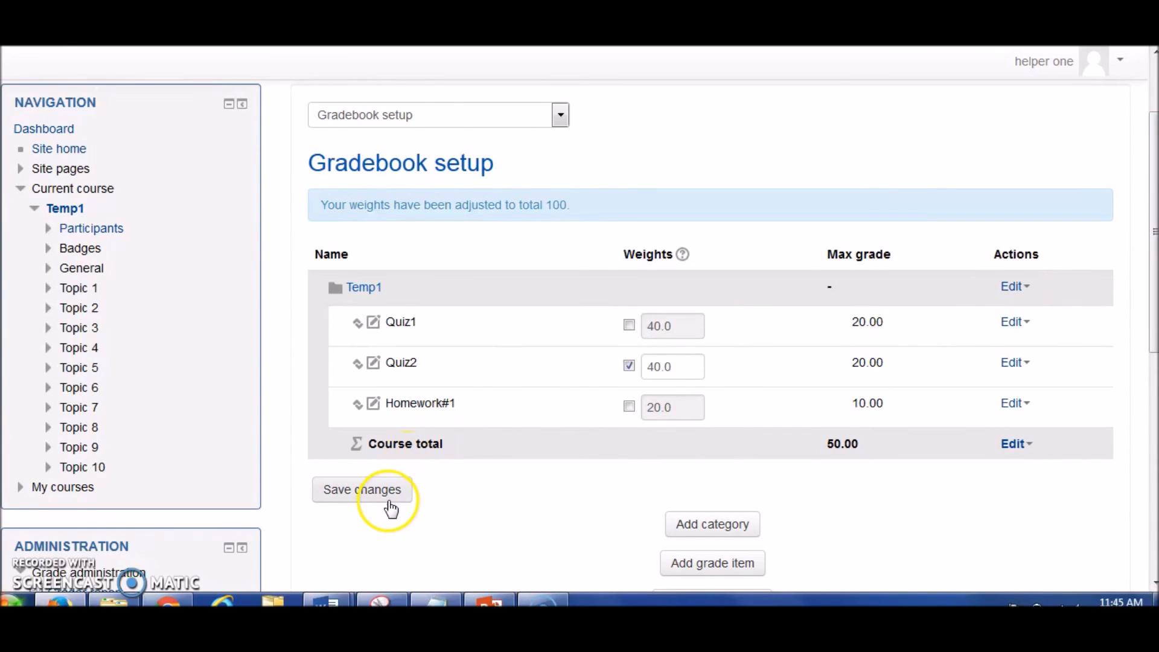
pyautogui.click(363, 490)
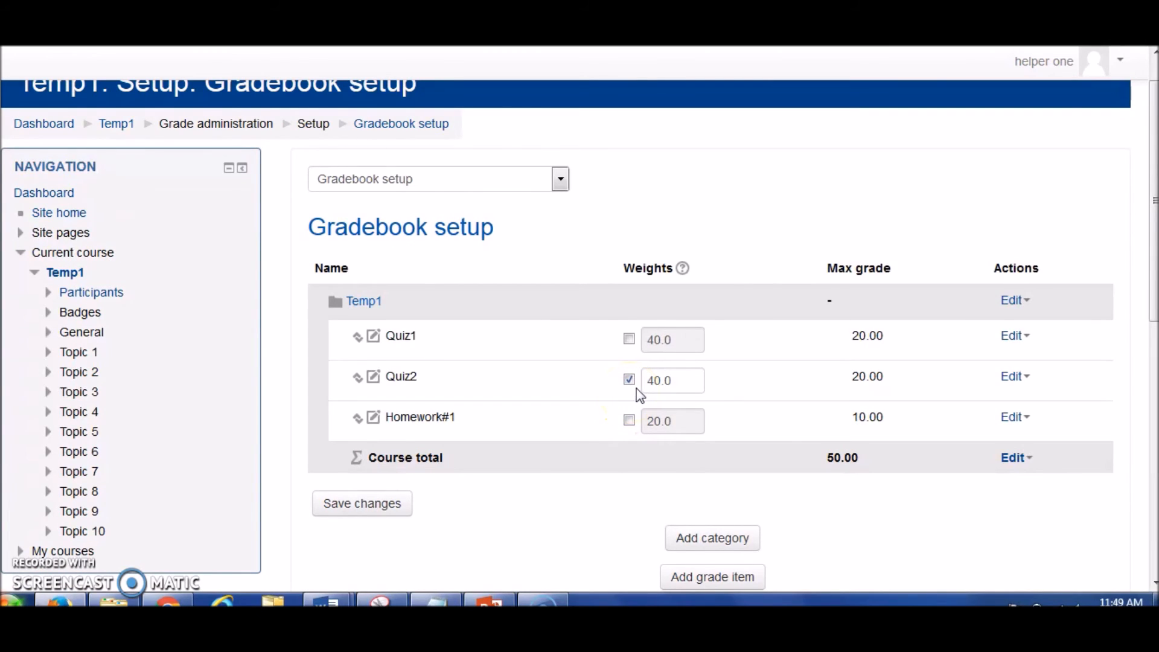
# Switch from Gradebook setup to the Grader report and bring the student grade table into view.
pyautogui.click(649, 382)
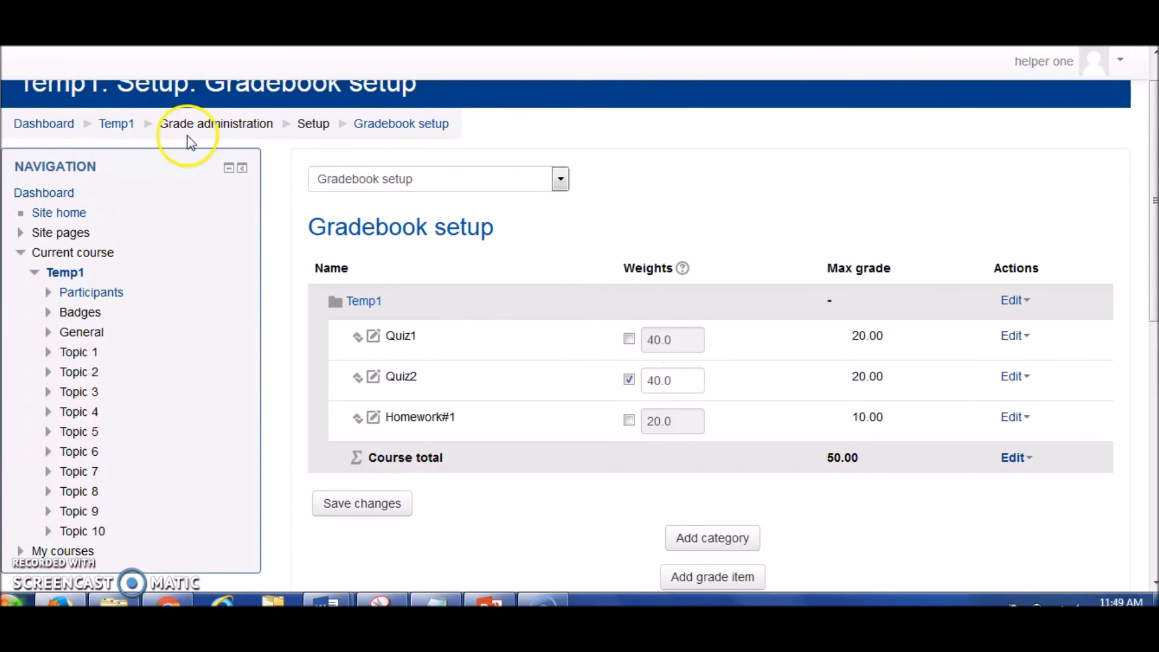
pyautogui.scroll(-1, 579, 332)
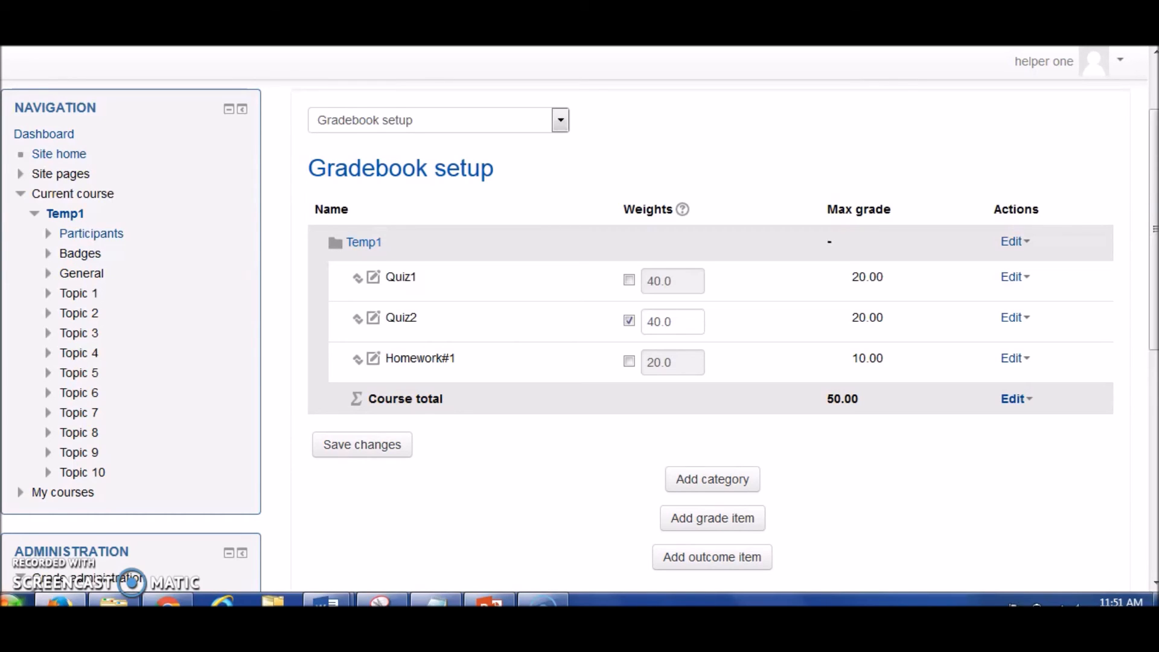
pyautogui.click(560, 120)
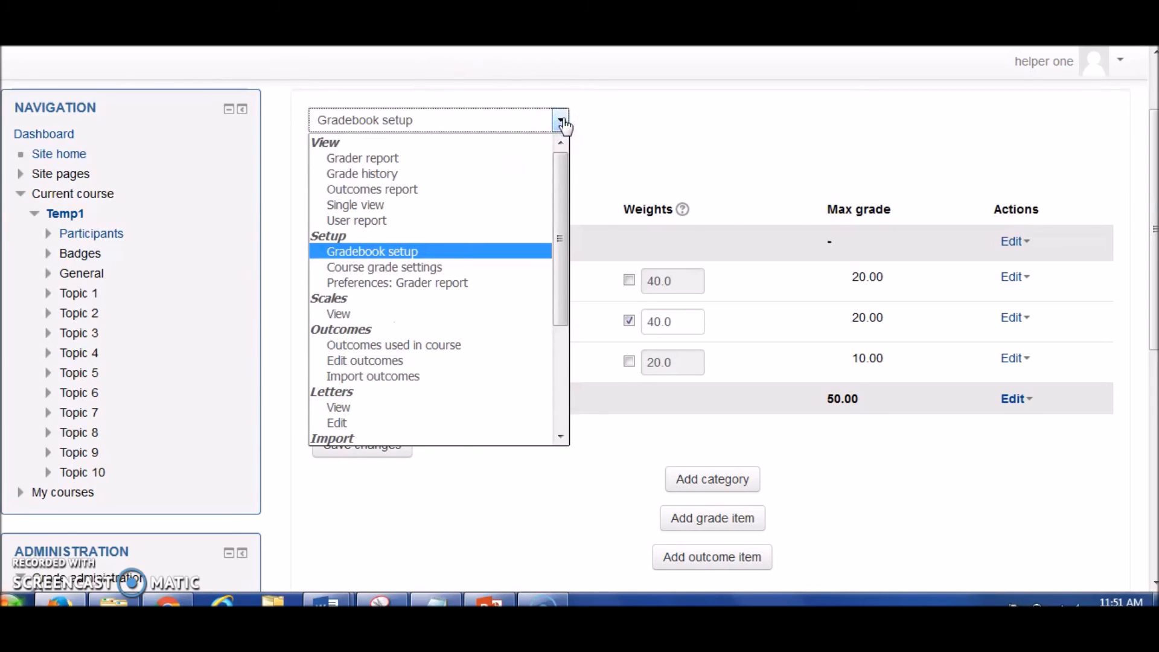
pyautogui.click(515, 160)
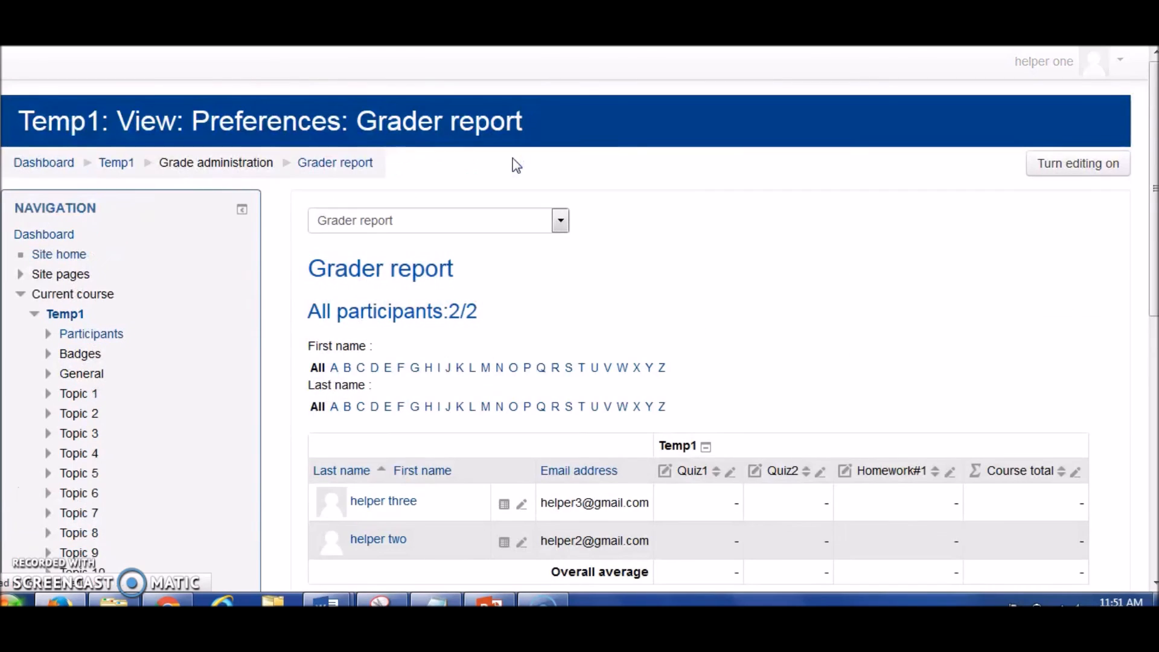
pyautogui.click(1154, 122)
pyautogui.moveTo(1154, 122); pyautogui.dragTo(1154, 213)
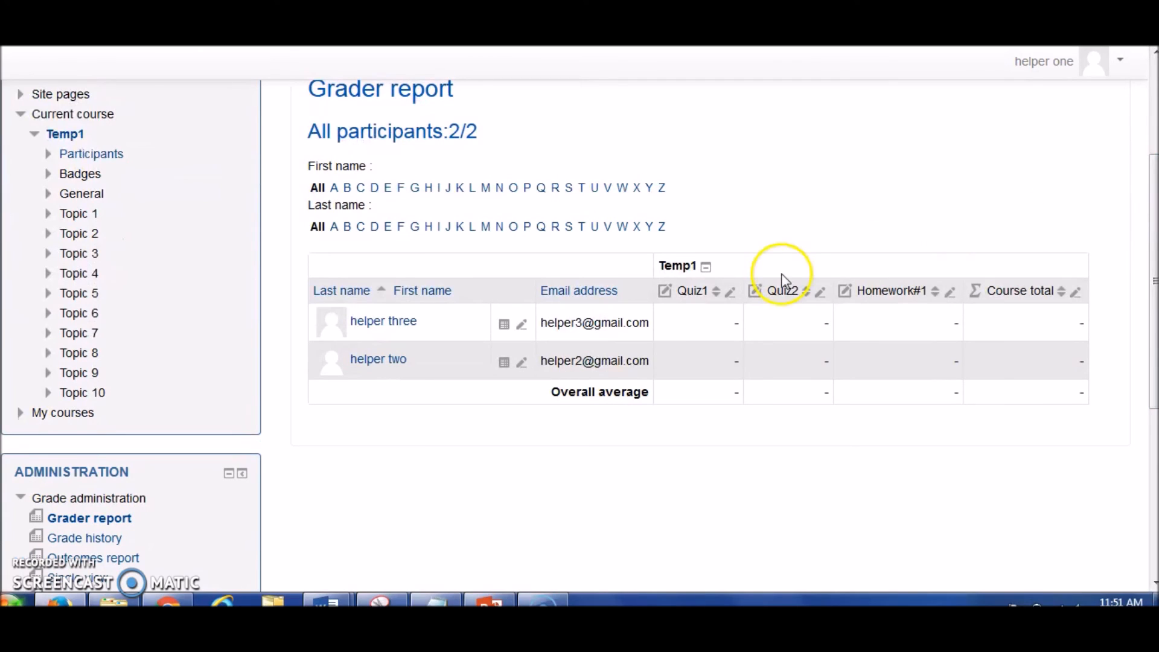
# Enter a Quiz1 grade of 12 for the first listed student and save it.
pyautogui.click(727, 333)
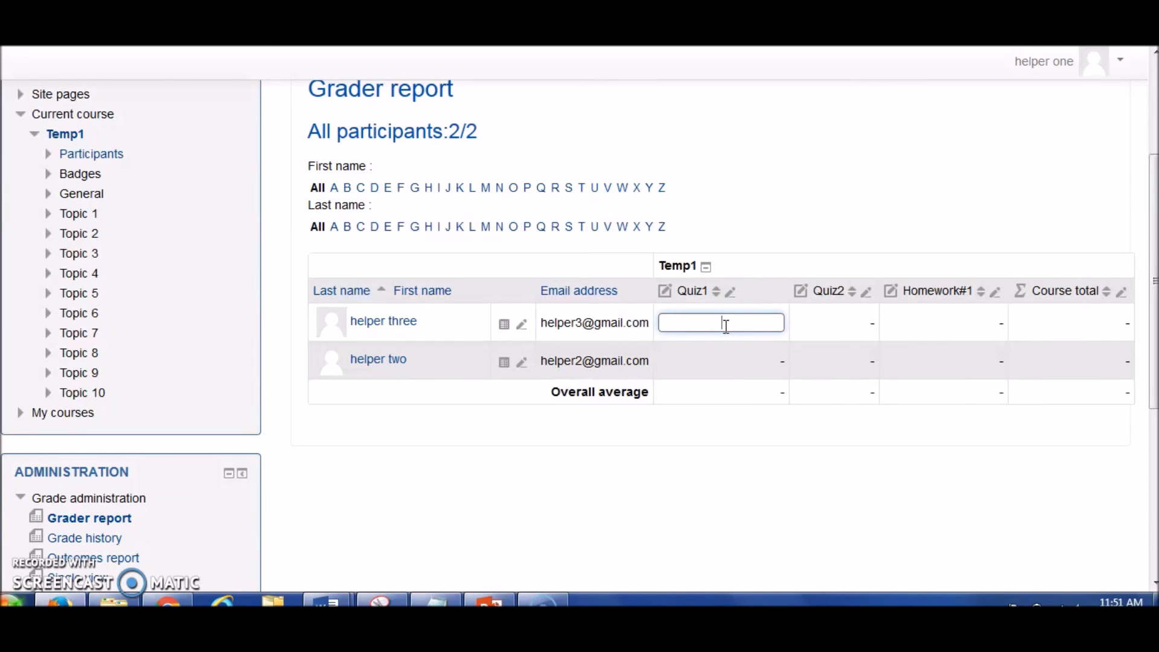
pyautogui.write('12')
pyautogui.press('Return')
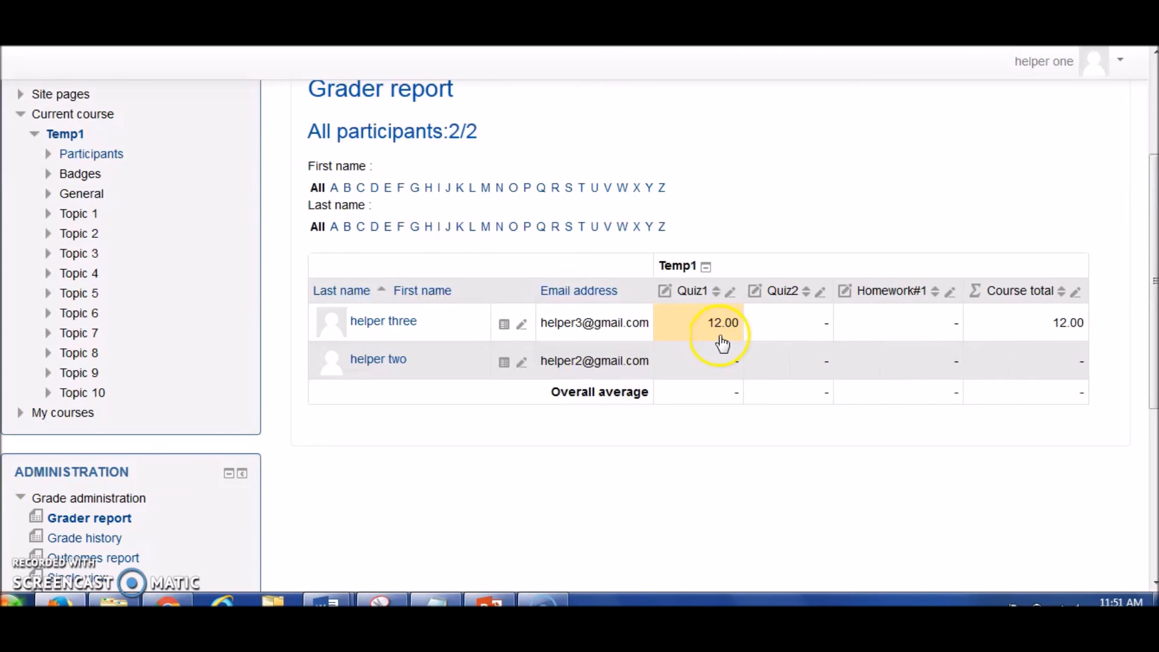
# Enter a Quiz1 grade of 13 for the second listed student and save it.
pyautogui.click(698, 313)
pyautogui.click(726, 364)
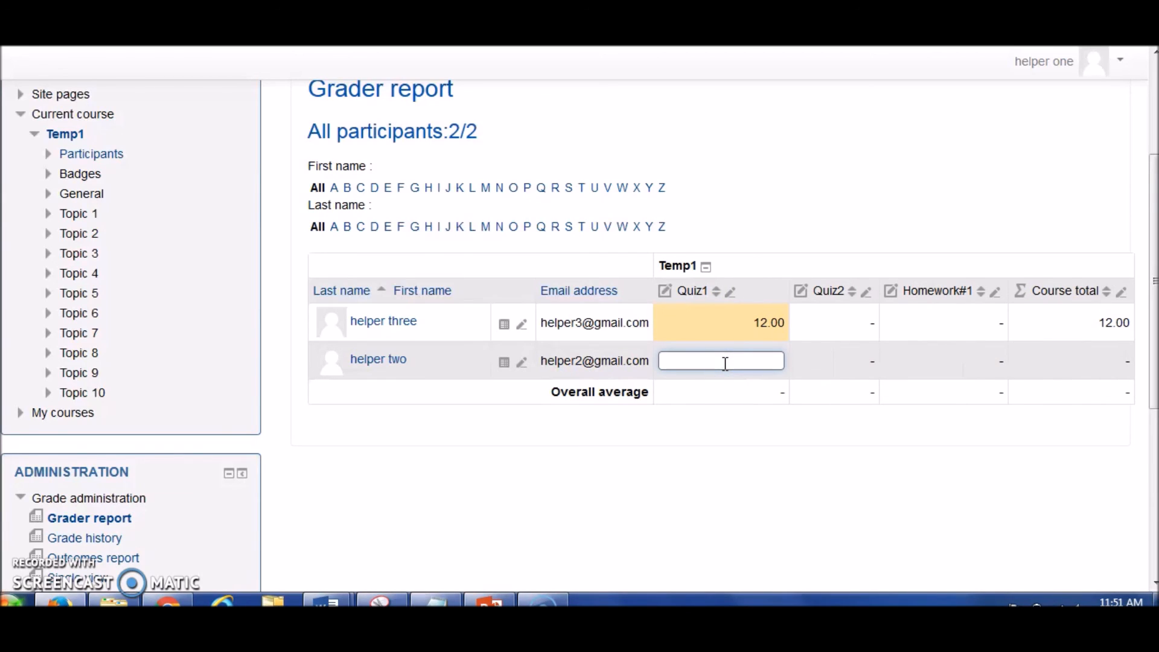
pyautogui.write('13')
pyautogui.press('Return')
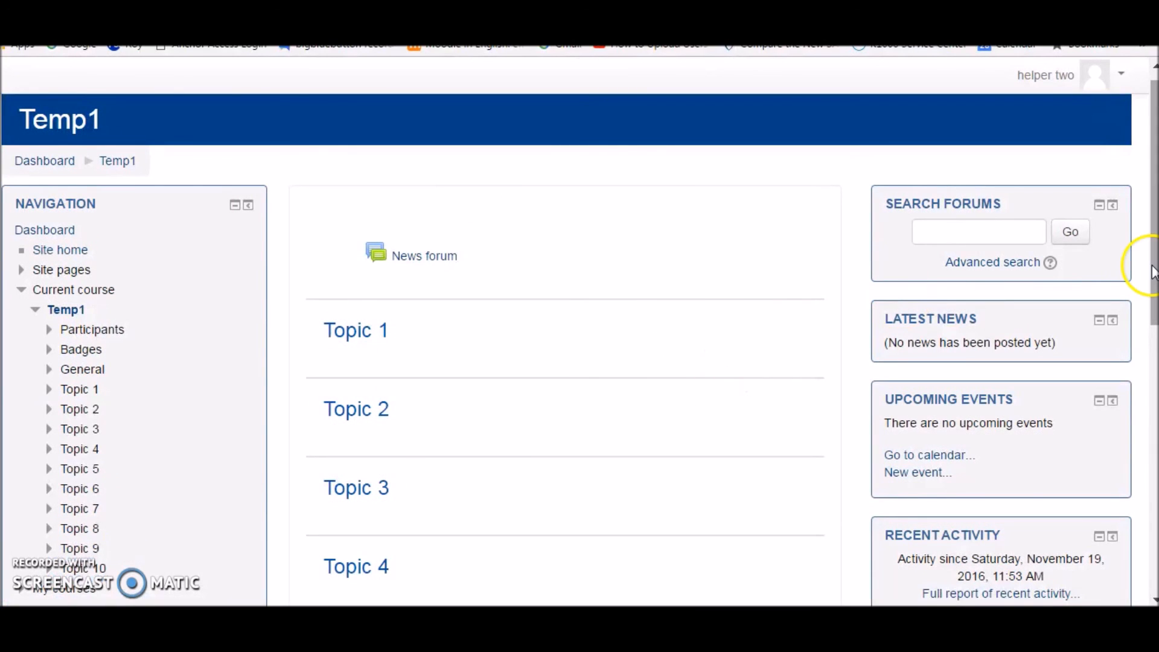
# In the student account's browser session, open the grades of the Temp1 course.
pyautogui.moveTo(1153, 130); pyautogui.dragTo(1153, 215)
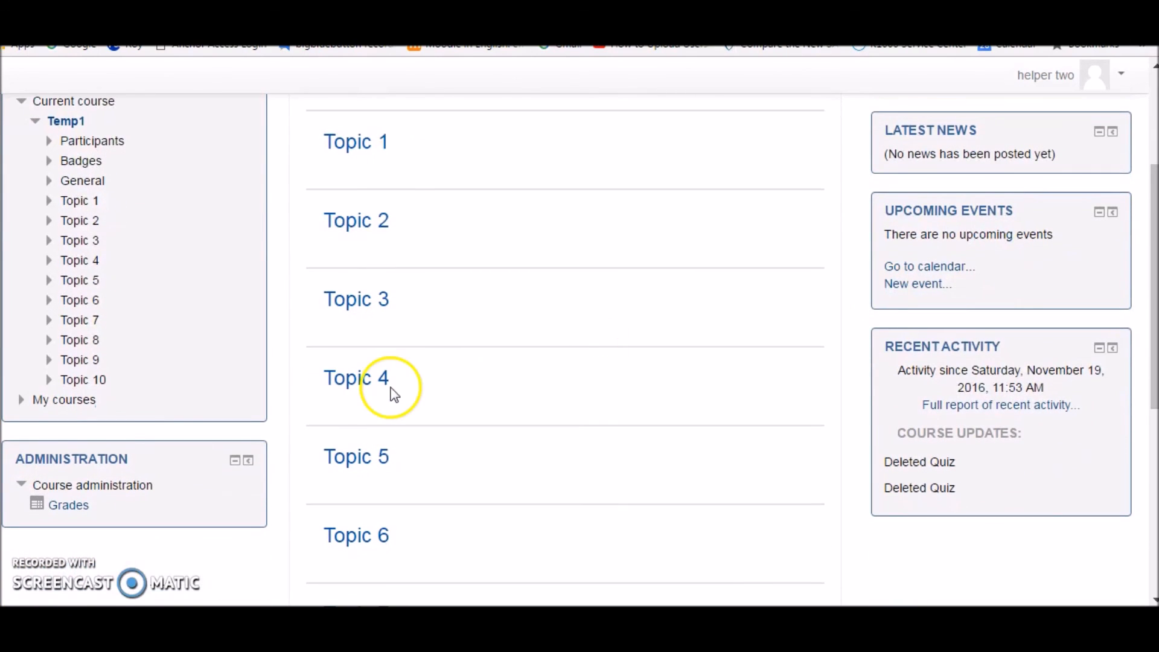
pyautogui.click(63, 509)
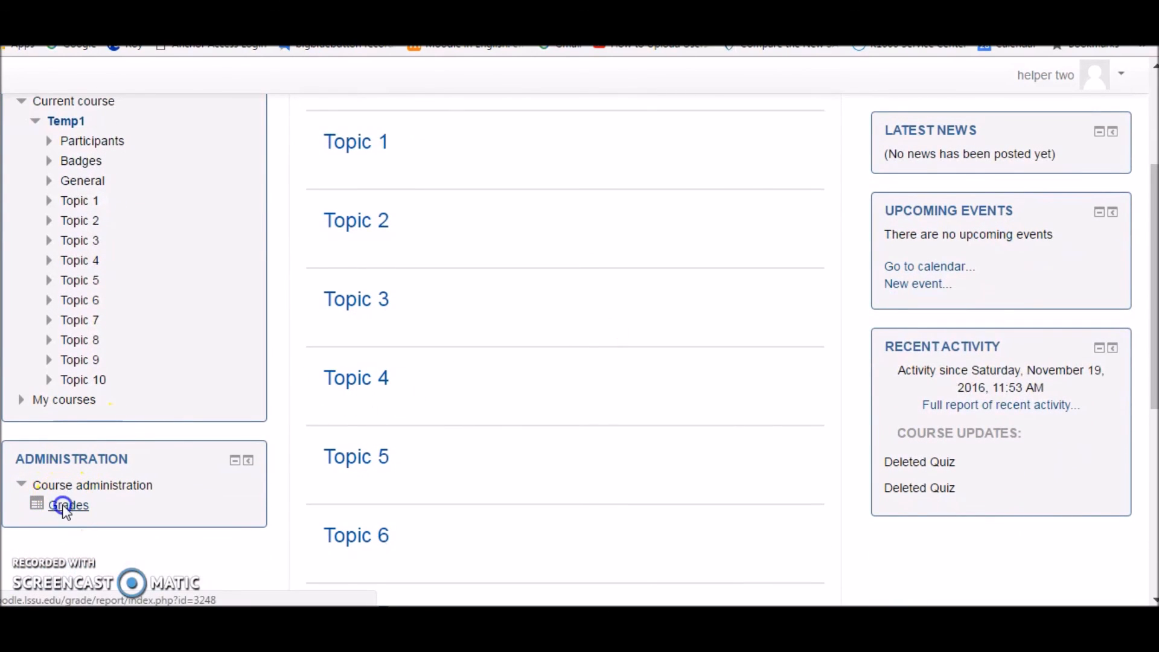